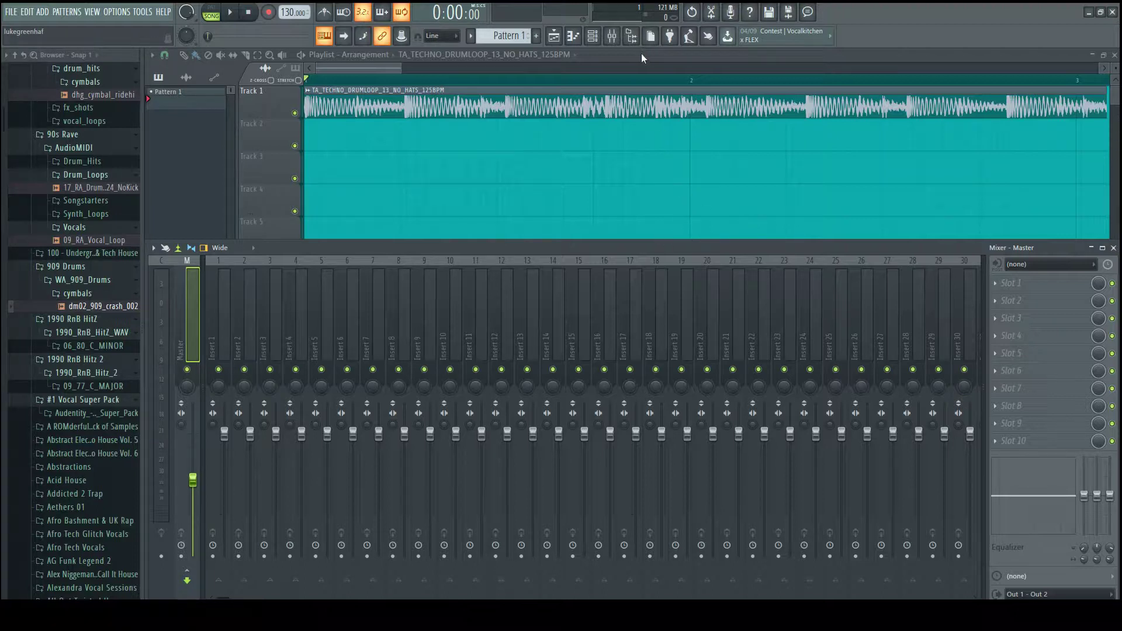
Hide the mixer with F9, then play the techno drum loop once and stop it.
{"action": "key", "text": "F9"}
{"action": "key", "text": "space"}
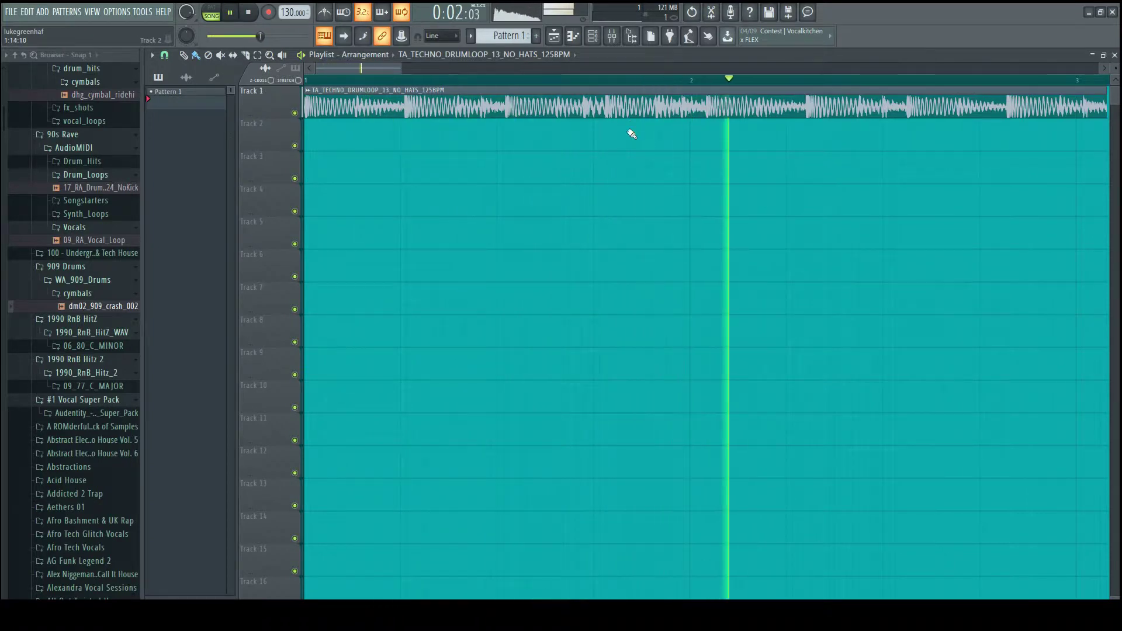
{"action": "key", "text": "space"}
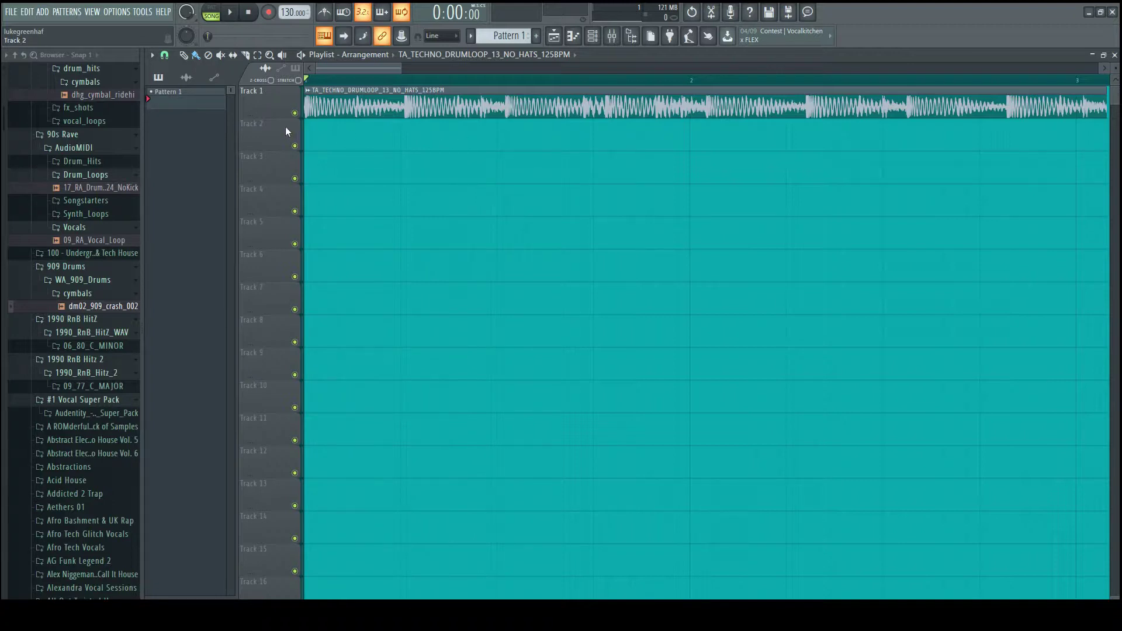
Enlarge Track 1 and open the drum loop's sample in the Edison audio editor.
{"action": "left_click_drag", "start_coordinate": [273, 118], "coordinate": [277, 151]}
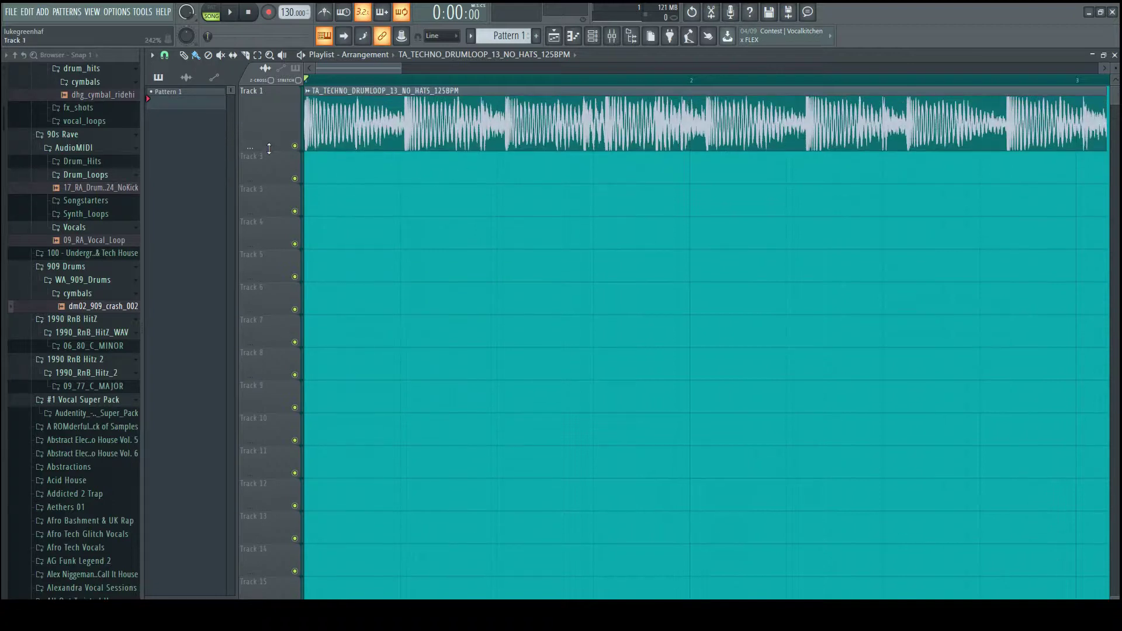
{"action": "double_click", "coordinate": [374, 127]}
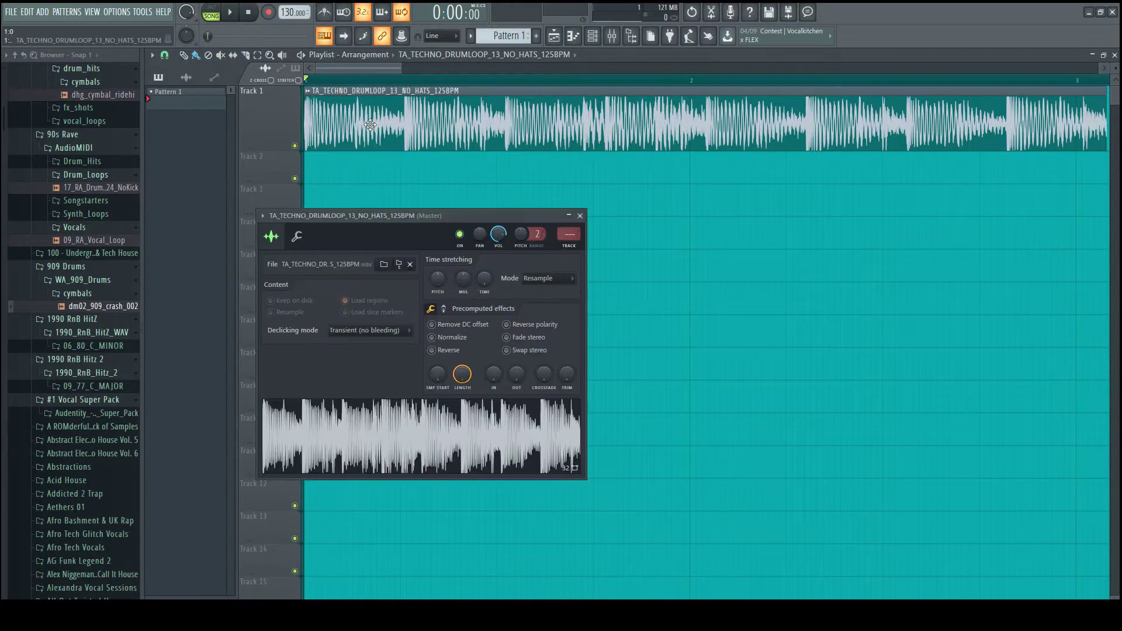
{"action": "right_click", "coordinate": [387, 438]}
{"action": "left_click", "coordinate": [418, 470]}
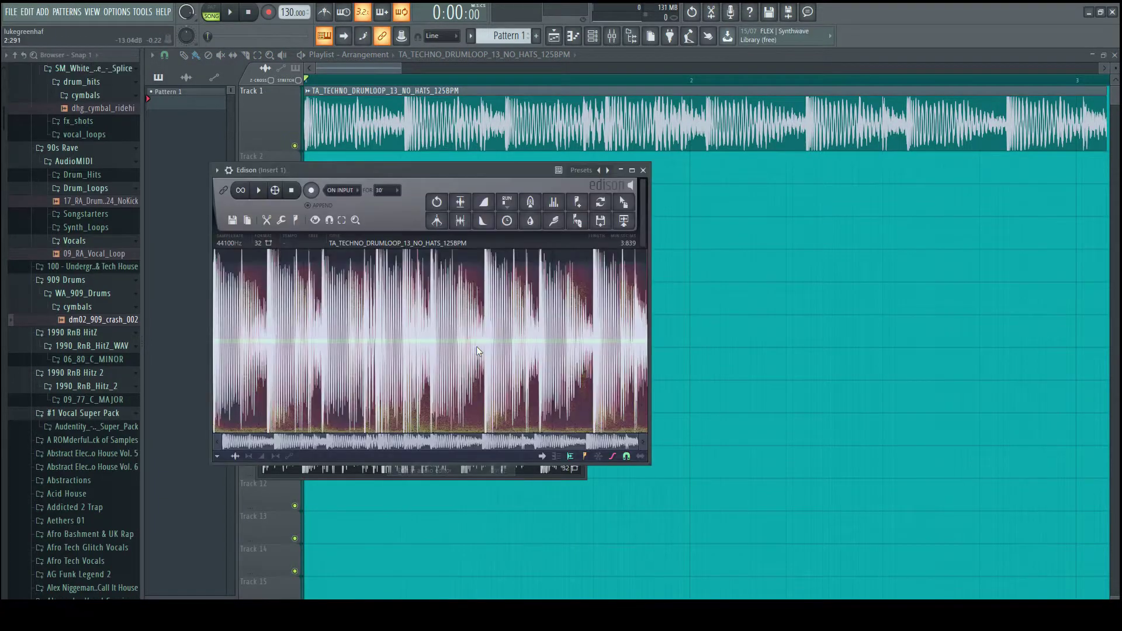
Select roughly the first quarter-second of the loop and play it back.
{"action": "left_click_drag", "start_coordinate": [232, 314], "coordinate": [187, 331]}
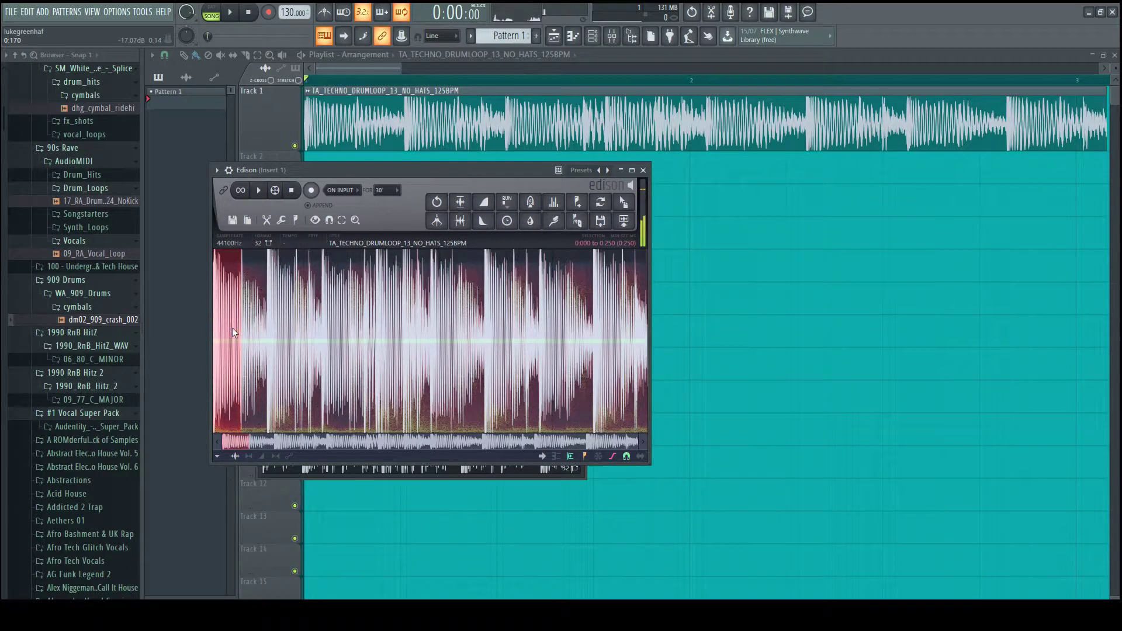
{"action": "scroll", "coordinate": [233, 328], "scroll_direction": "up", "scroll_amount": 5}
{"action": "key", "text": "space"}
{"action": "right_click", "coordinate": [358, 328]}
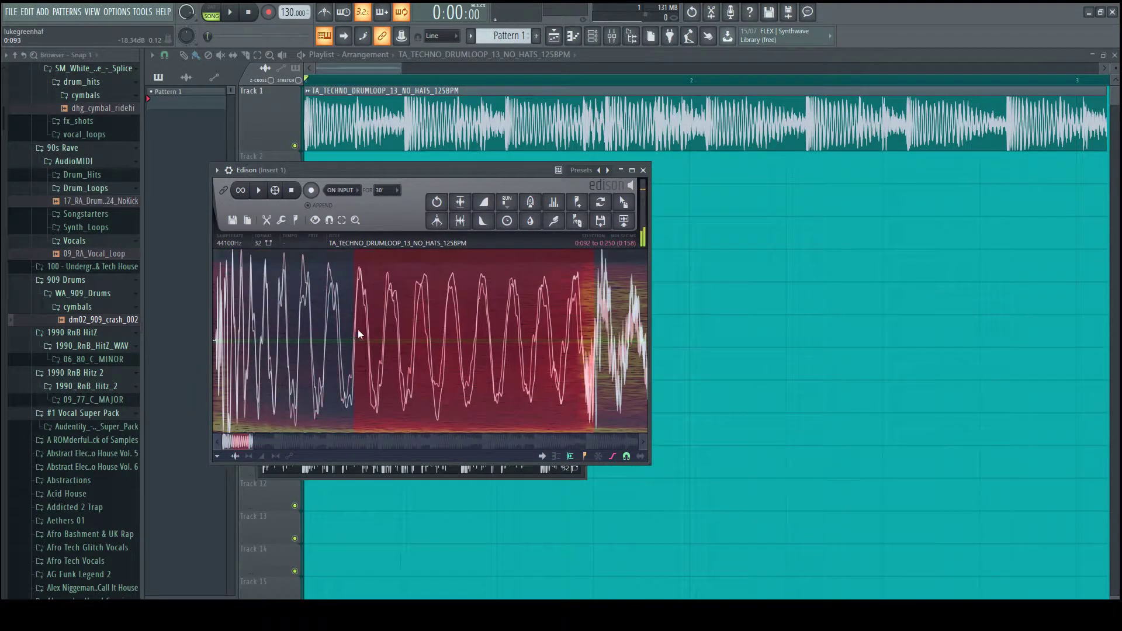
{"action": "left_click_drag", "start_coordinate": [354, 329], "coordinate": [187, 347]}
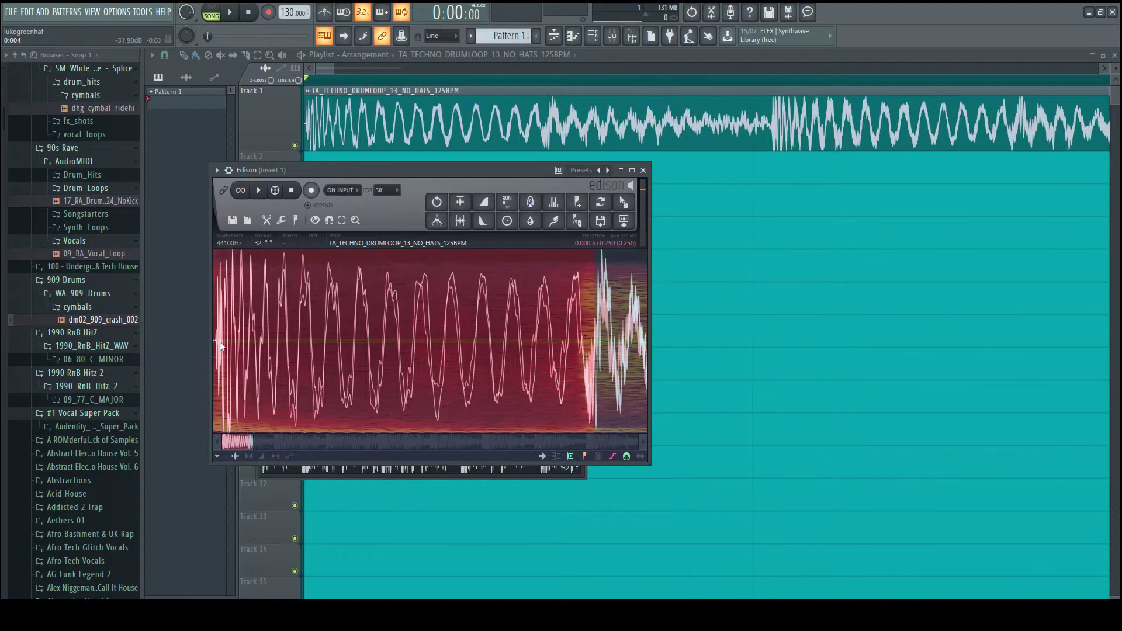
{"action": "scroll", "coordinate": [220, 341], "scroll_direction": "up", "scroll_amount": 5}
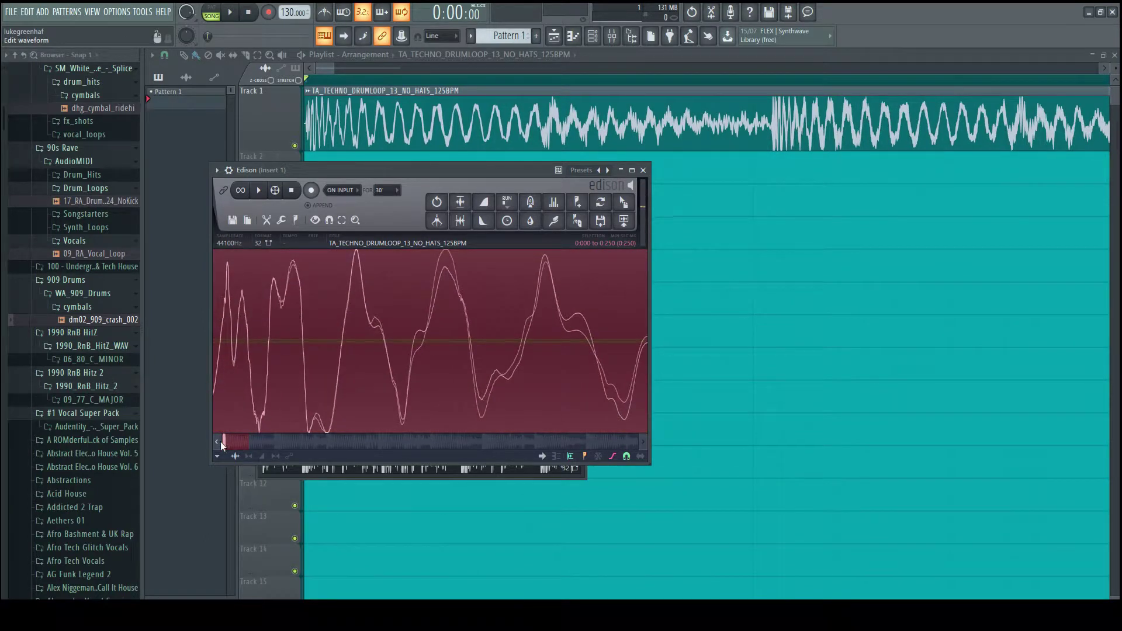
Refine the selection to the first kick, 0.002 to 0.192 s, and audition it.
{"action": "left_click_drag", "start_coordinate": [225, 442], "coordinate": [185, 447]}
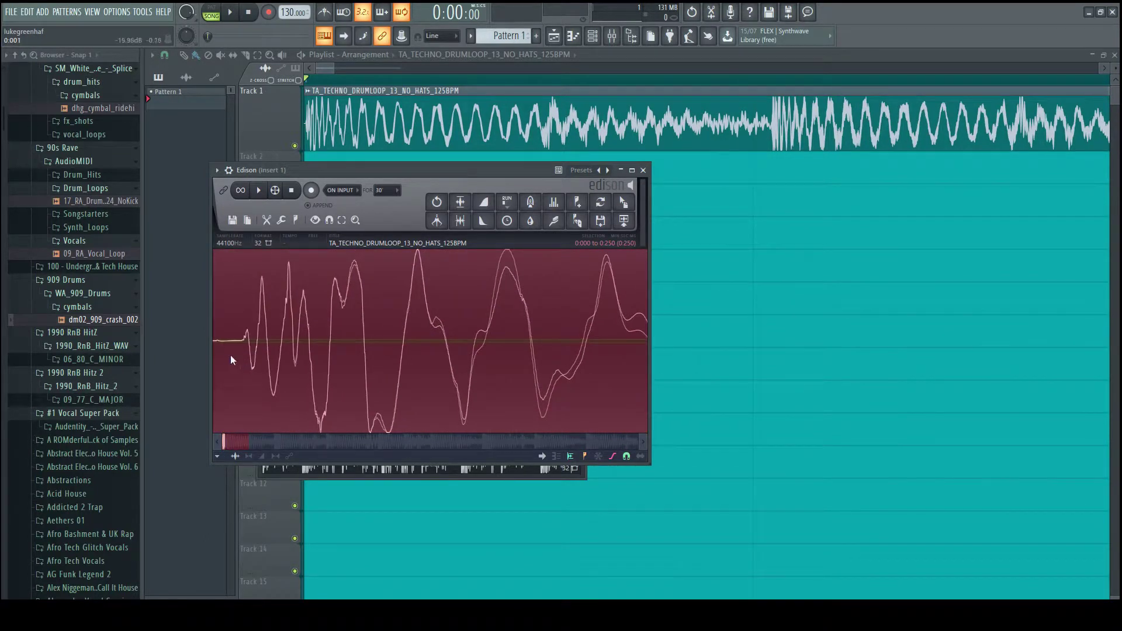
{"action": "scroll", "coordinate": [233, 352], "scroll_direction": "up", "scroll_amount": 5}
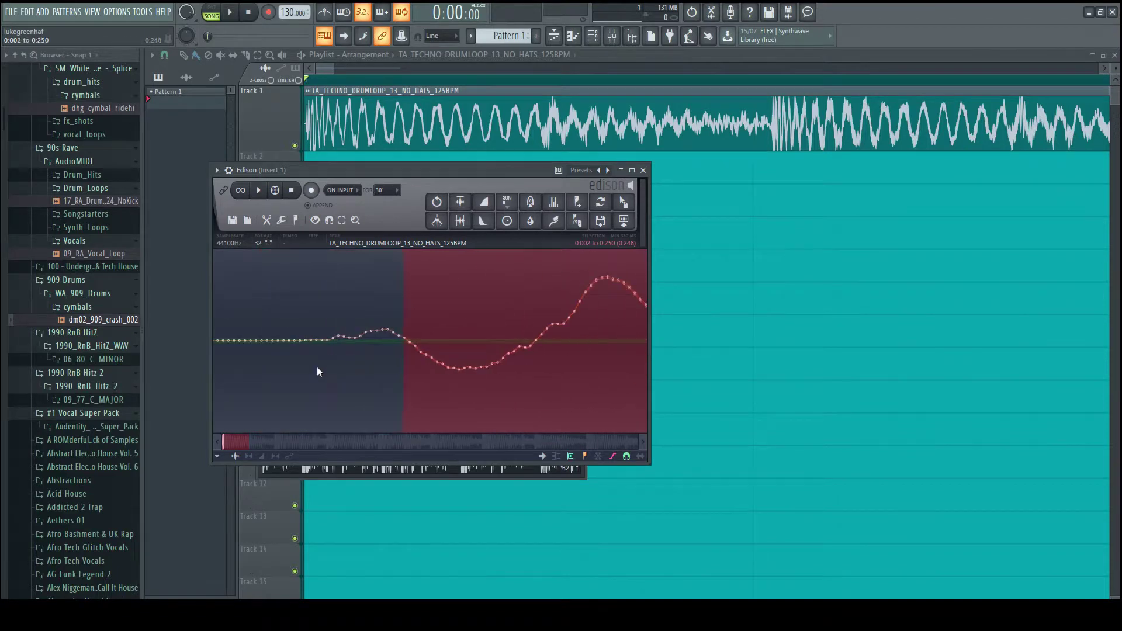
{"action": "scroll", "coordinate": [293, 363], "scroll_direction": "up", "scroll_amount": 2}
{"action": "key", "text": "space"}
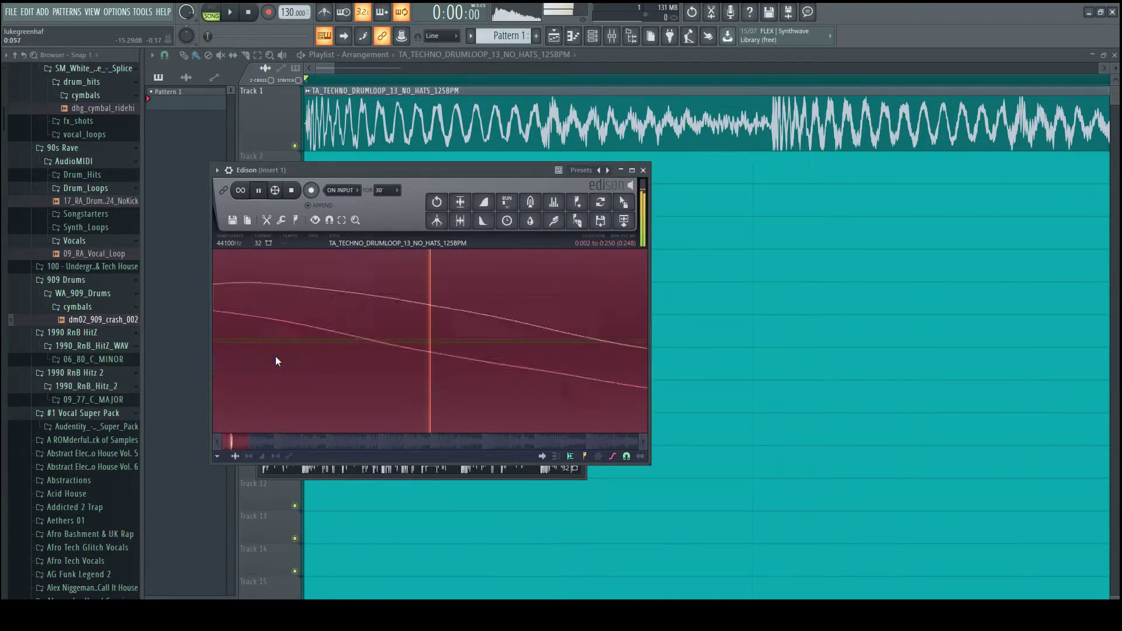
{"action": "key", "text": "space"}
{"action": "scroll", "coordinate": [311, 354], "scroll_direction": "down", "scroll_amount": 3}
{"action": "scroll", "coordinate": [328, 366], "scroll_direction": "down", "scroll_amount": 4}
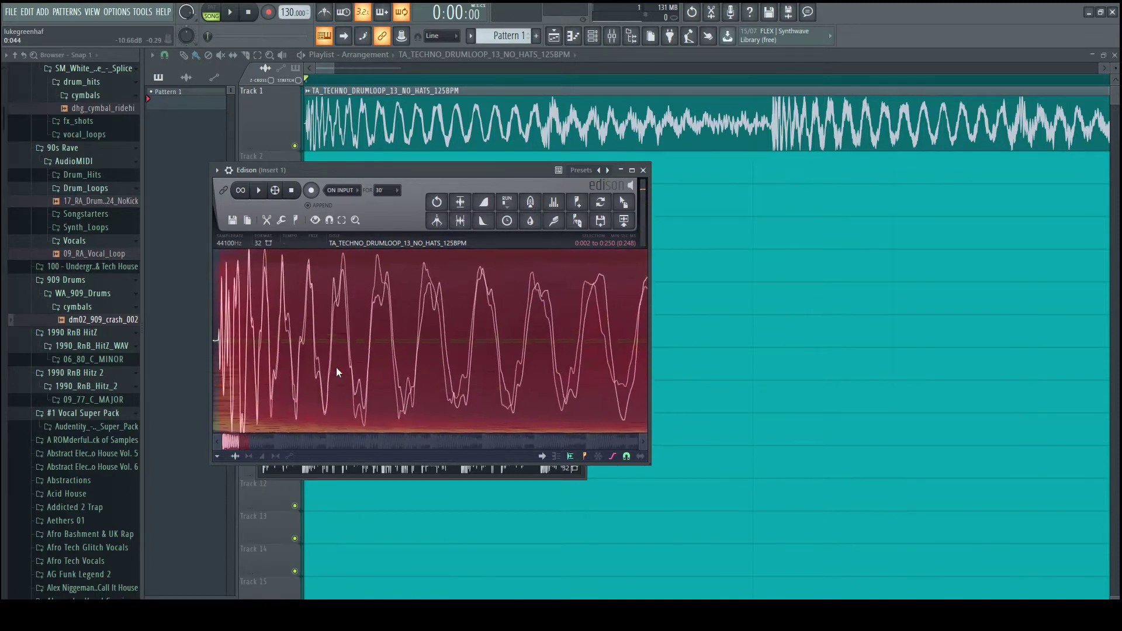
{"action": "scroll", "coordinate": [374, 371], "scroll_direction": "up", "scroll_amount": 4}
{"action": "scroll", "coordinate": [344, 363], "scroll_direction": "up", "scroll_amount": 3}
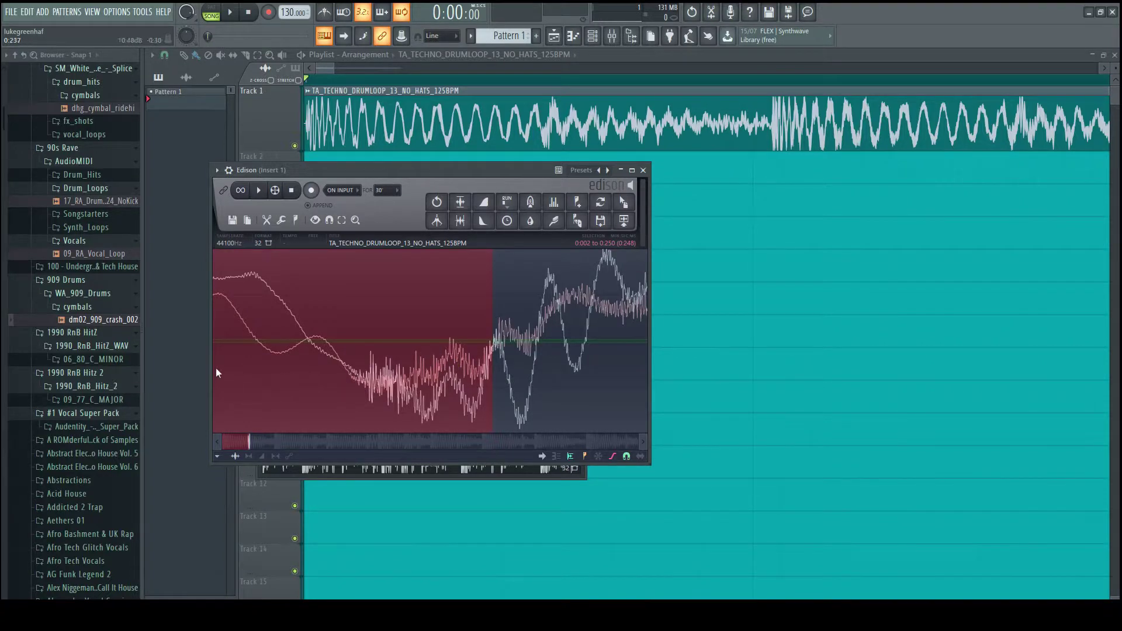
{"action": "scroll", "coordinate": [345, 390], "scroll_direction": "down", "scroll_amount": 2}
{"action": "scroll", "coordinate": [320, 392], "scroll_direction": "down", "scroll_amount": 3}
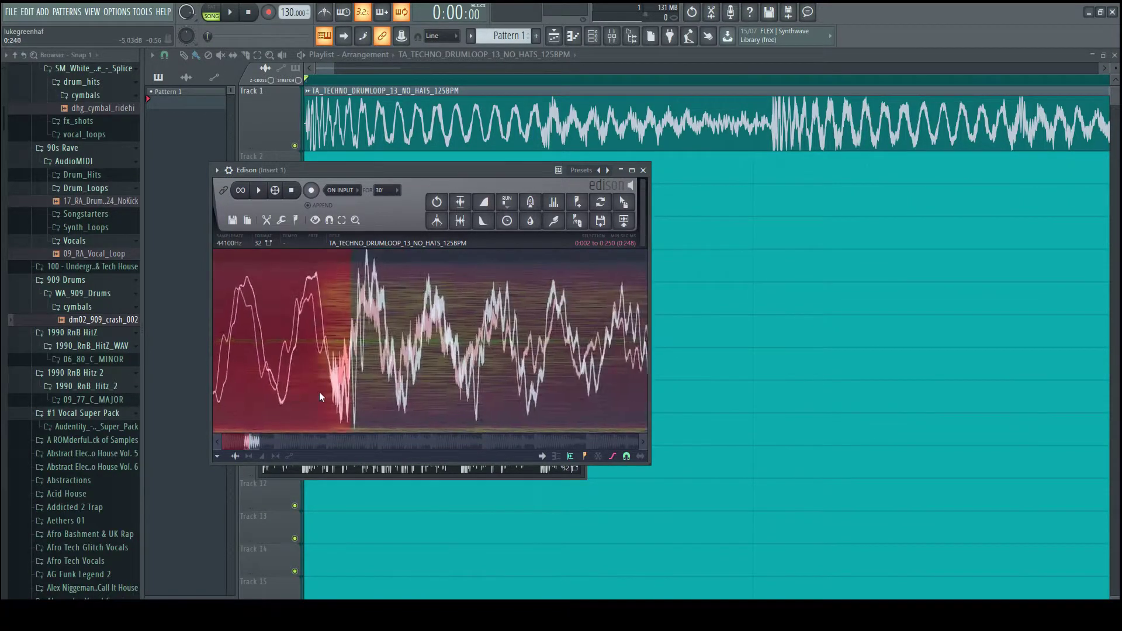
{"action": "scroll", "coordinate": [264, 386], "scroll_direction": "up", "scroll_amount": 4}
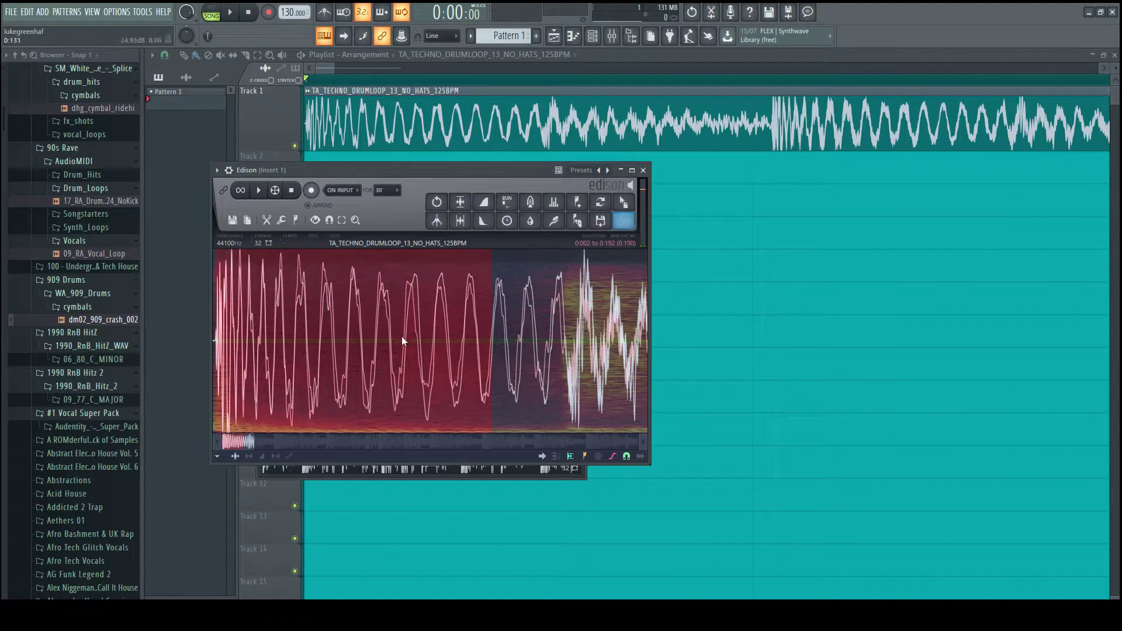
Copy the selected kick and paste it into a new 0.19-second Edison sample.
{"action": "right_click", "coordinate": [358, 340]}
{"action": "mouse_move", "coordinate": [378, 373]}
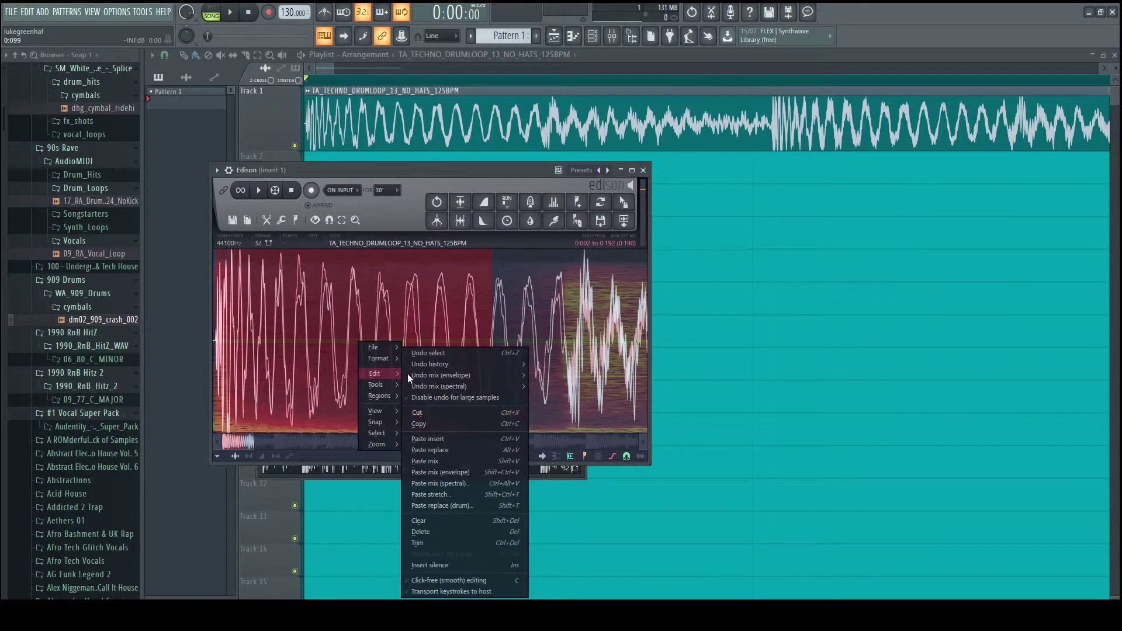
{"action": "left_click", "coordinate": [436, 422]}
{"action": "right_click", "coordinate": [396, 325]}
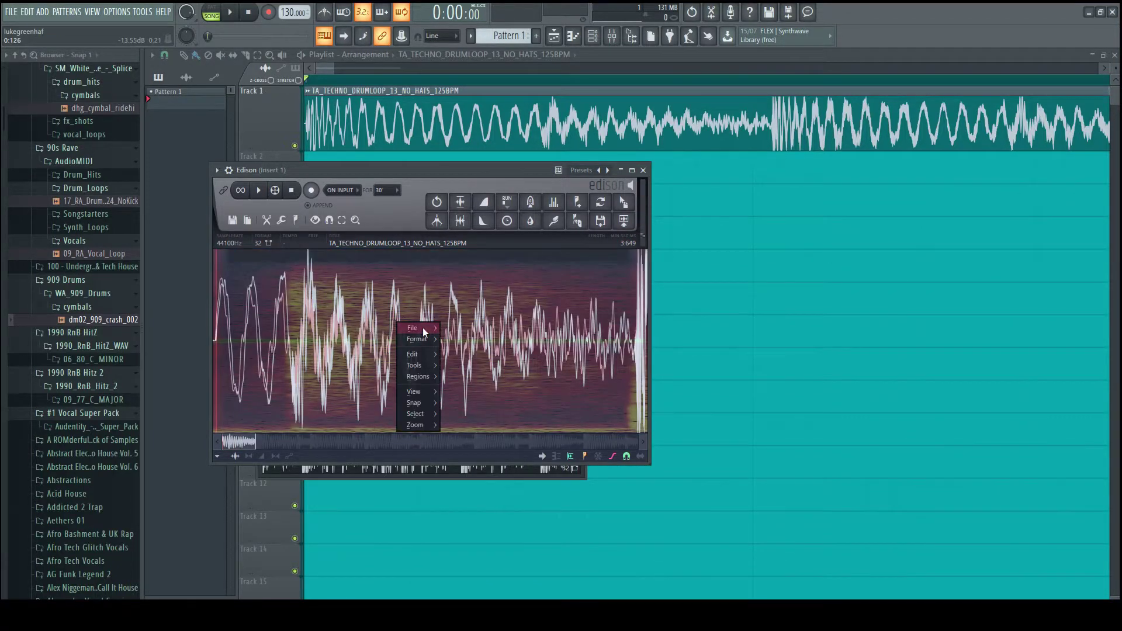
{"action": "mouse_move", "coordinate": [424, 331]}
{"action": "left_click", "coordinate": [465, 326]}
{"action": "key", "text": "ctrl+v"}
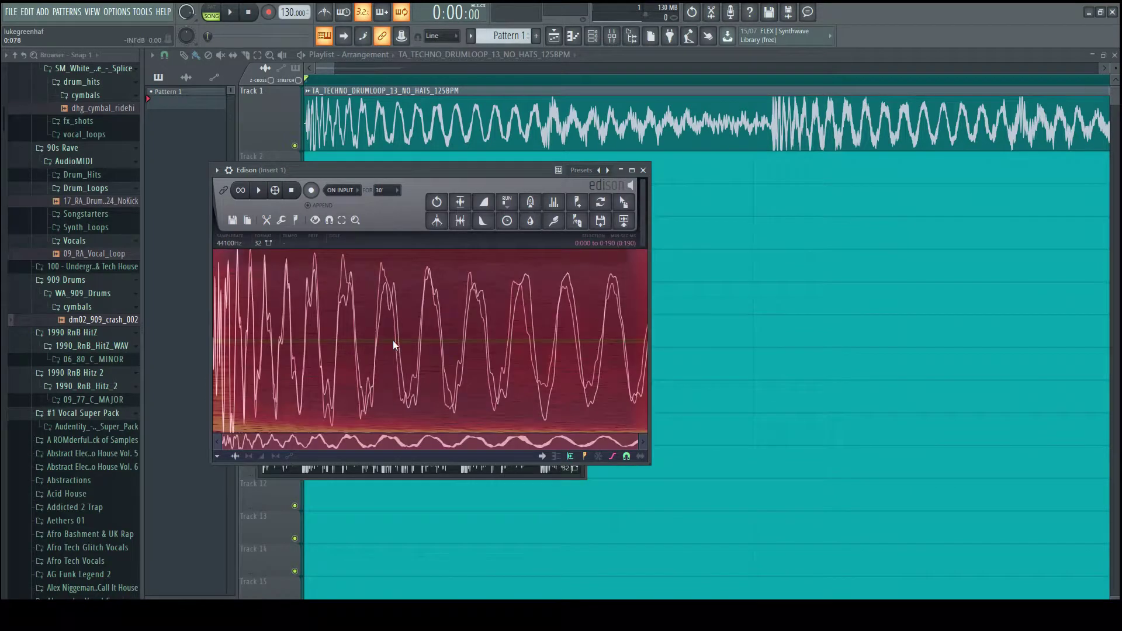
Loop-play the isolated kick to audition it, then move Edison aside.
{"action": "left_click", "coordinate": [245, 194]}
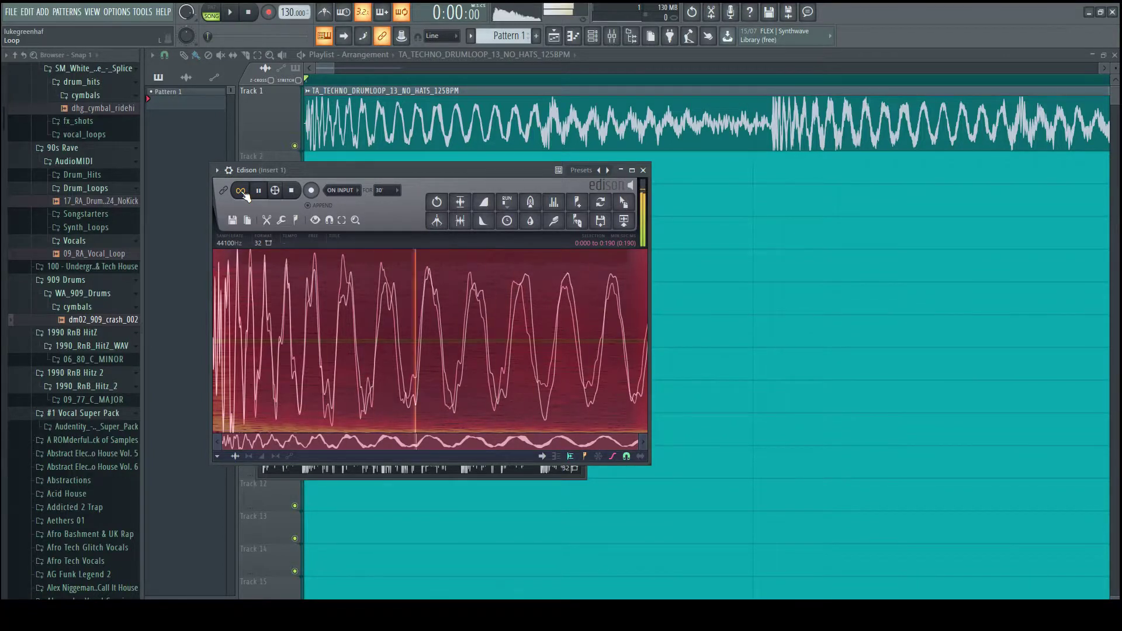
{"action": "left_click", "coordinate": [292, 191]}
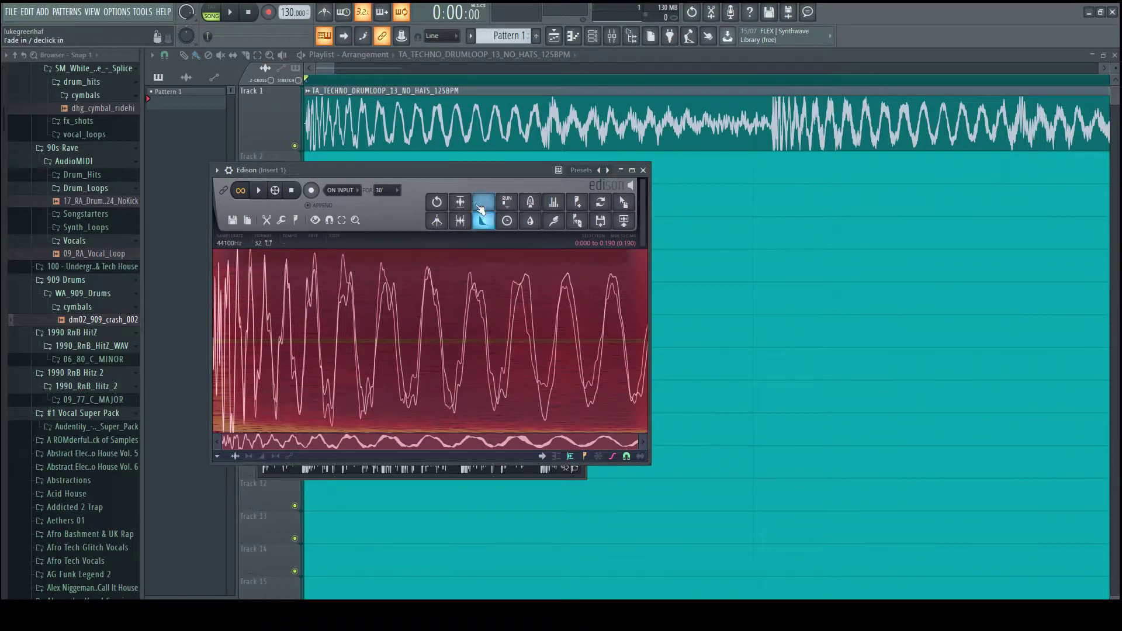
{"action": "left_click_drag", "start_coordinate": [466, 170], "coordinate": [824, 184]}
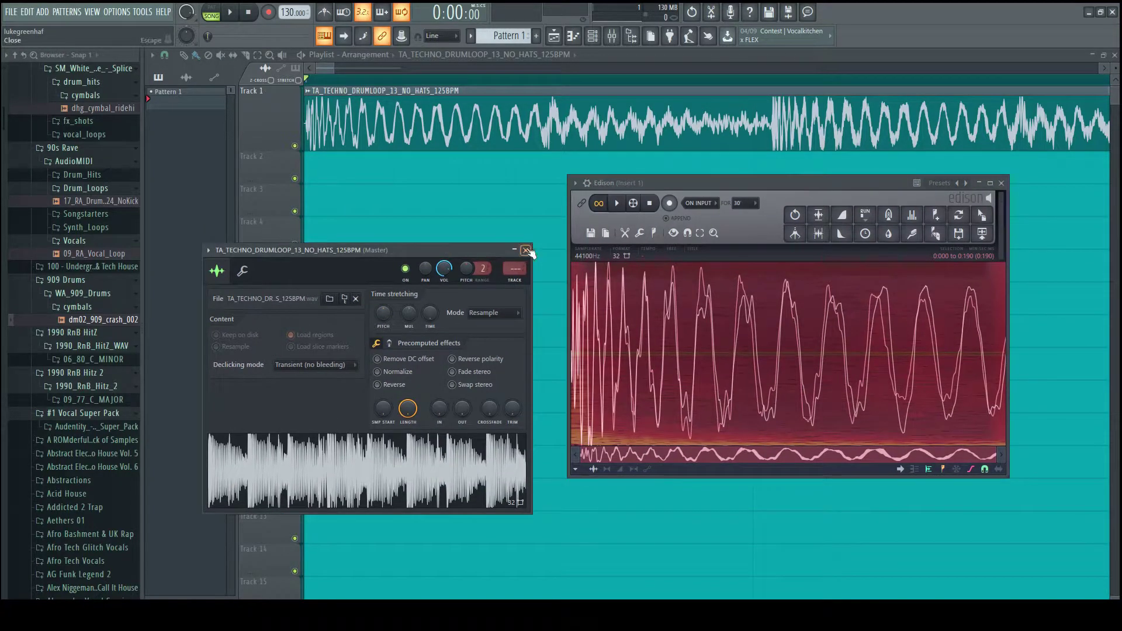
Drop the isolated kick onto Track 3 as a clip and open its sample in Edison.
{"action": "left_click", "coordinate": [580, 216]}
{"action": "left_click_drag", "start_coordinate": [982, 217], "coordinate": [313, 213]}
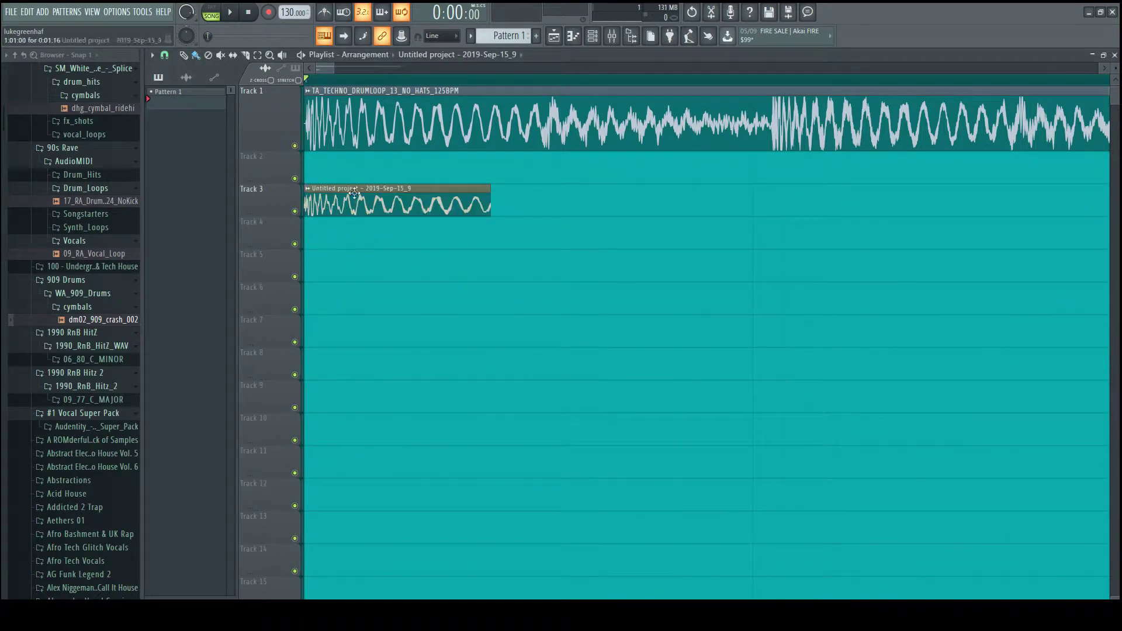
{"action": "double_click", "coordinate": [354, 193]}
{"action": "right_click", "coordinate": [339, 334]}
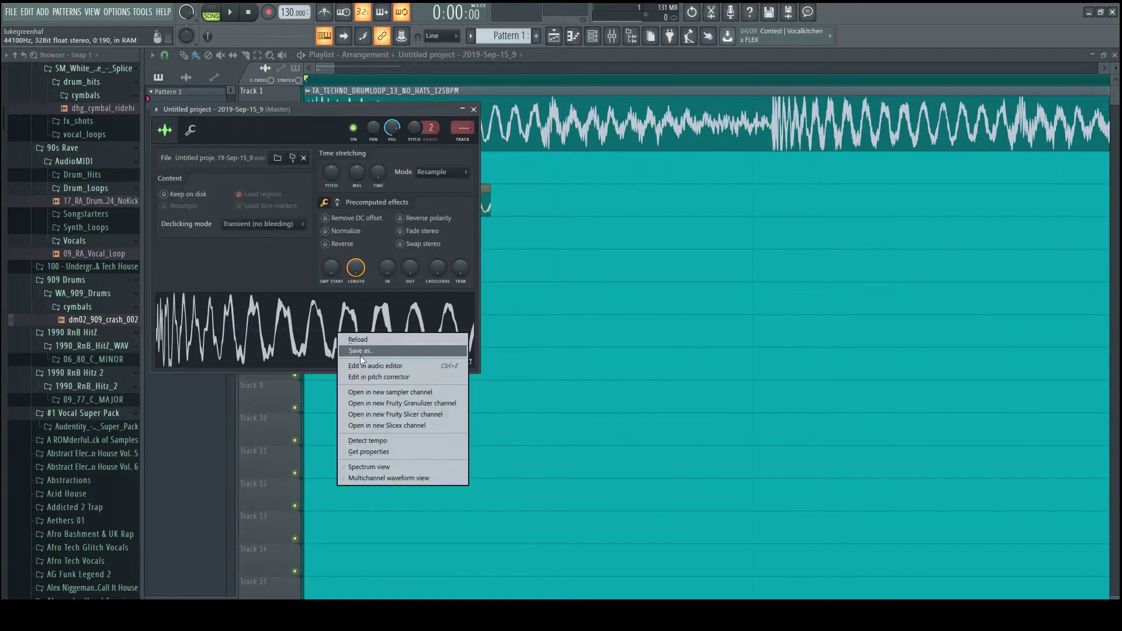
{"action": "left_click", "coordinate": [371, 366]}
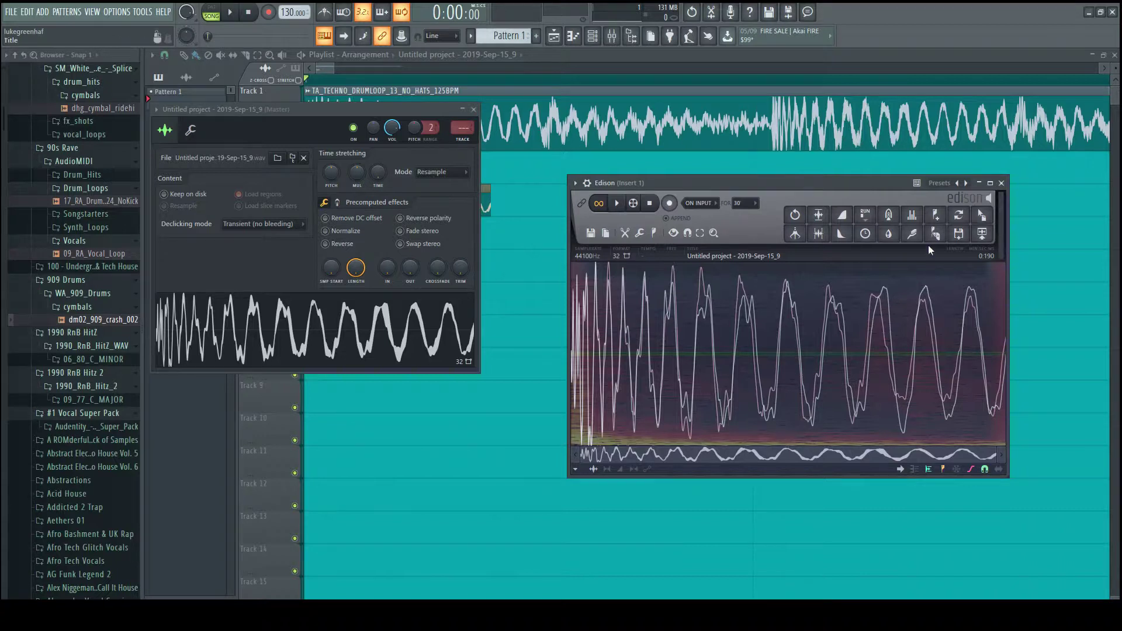
Draw a low-pass EQ curve flat to about 142 Hz, rolling off to about 300 Hz.
{"action": "left_click", "coordinate": [912, 215]}
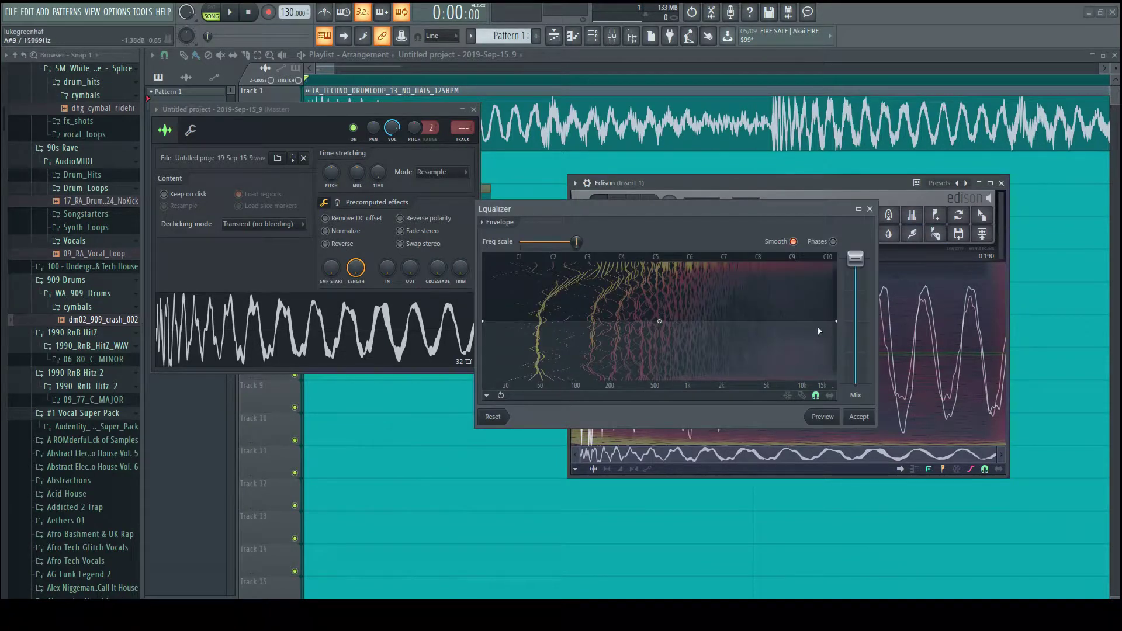
{"action": "left_click_drag", "start_coordinate": [659, 321], "coordinate": [615, 408]}
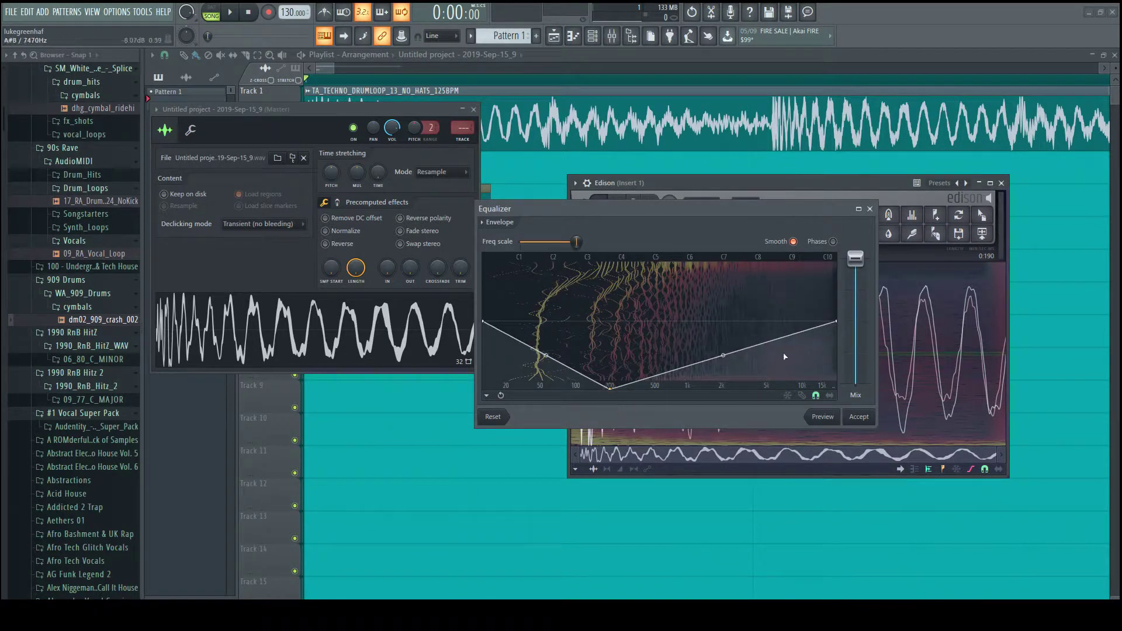
{"action": "left_click_drag", "start_coordinate": [837, 321], "coordinate": [839, 391]}
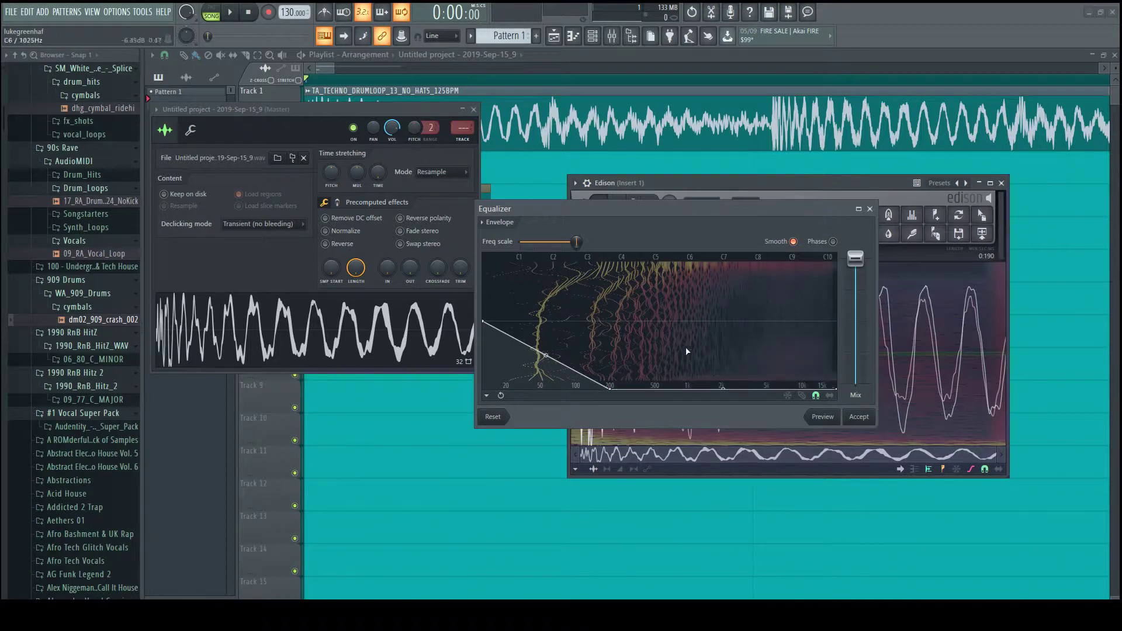
{"action": "left_click_drag", "start_coordinate": [590, 378], "coordinate": [590, 323]}
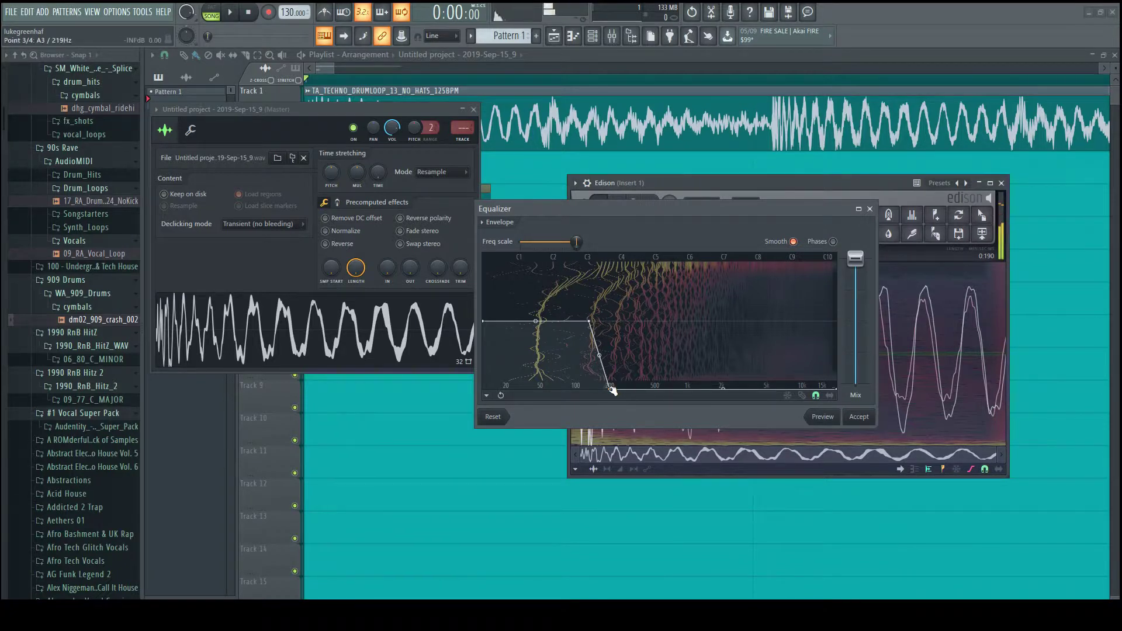
{"action": "left_click_drag", "start_coordinate": [612, 389], "coordinate": [654, 392]}
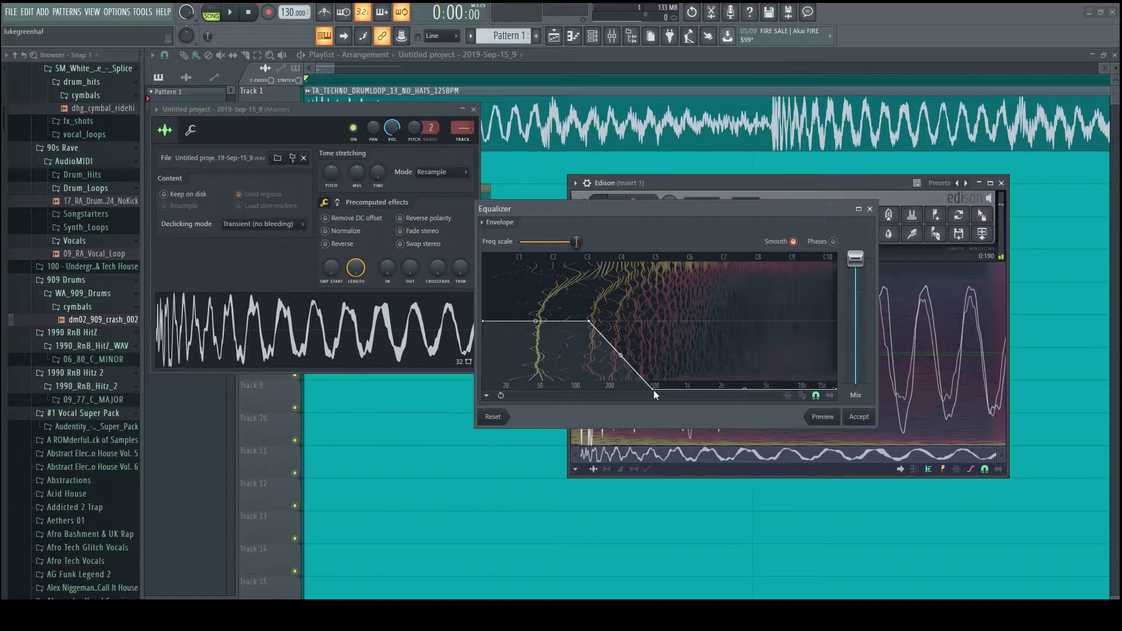
{"action": "left_click_drag", "start_coordinate": [653, 391], "coordinate": [617, 392]}
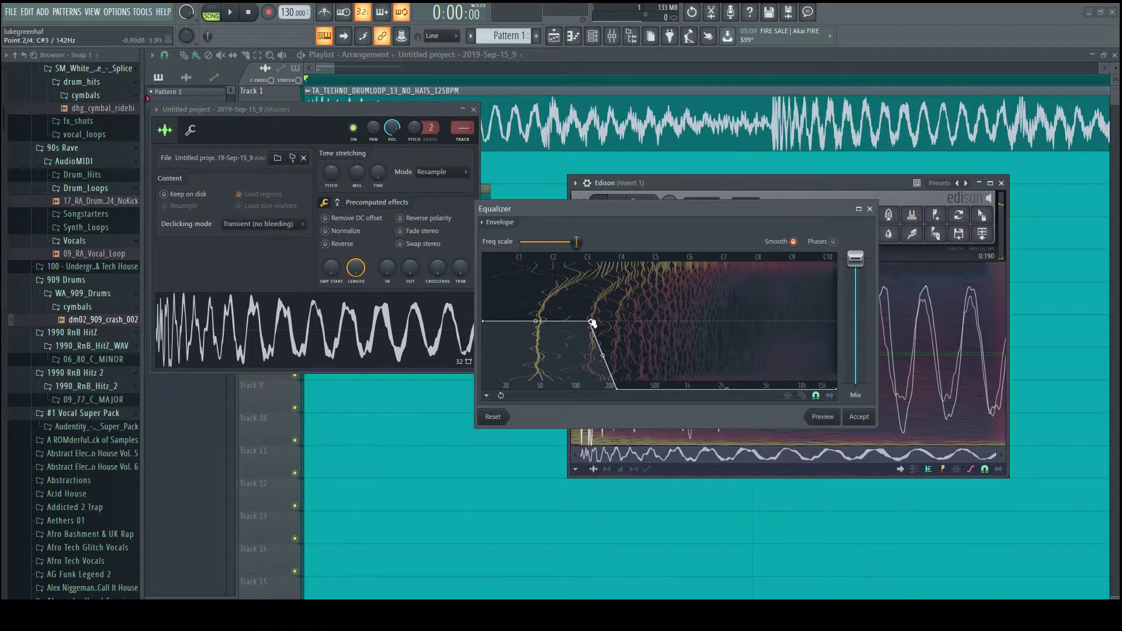
{"action": "left_click_drag", "start_coordinate": [590, 321], "coordinate": [597, 321]}
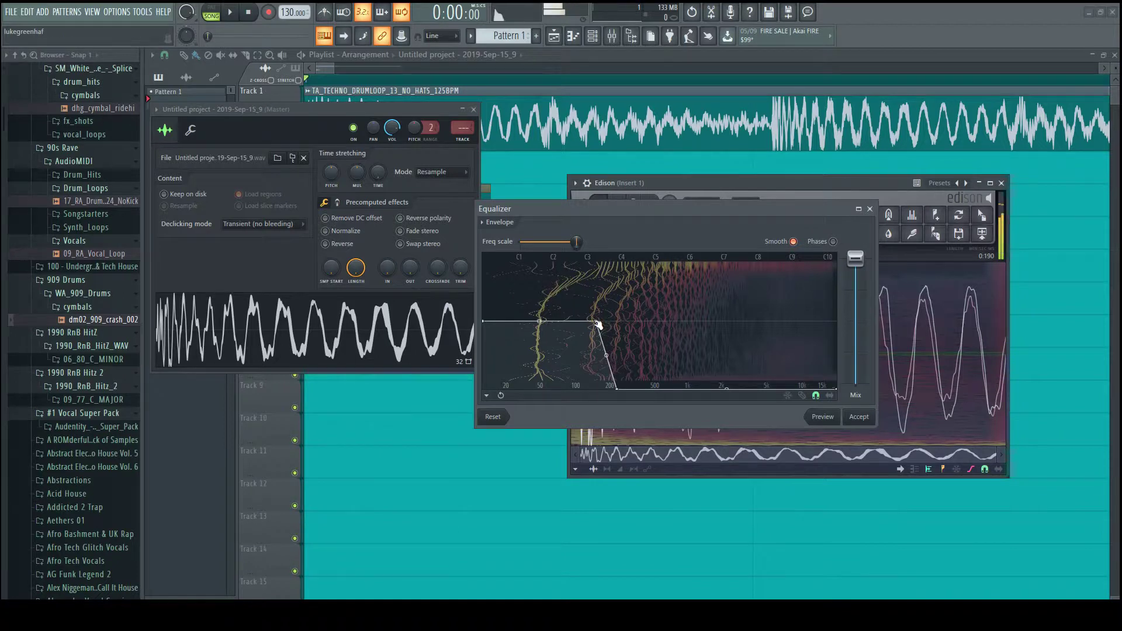
{"action": "left_click_drag", "start_coordinate": [597, 324], "coordinate": [591, 322]}
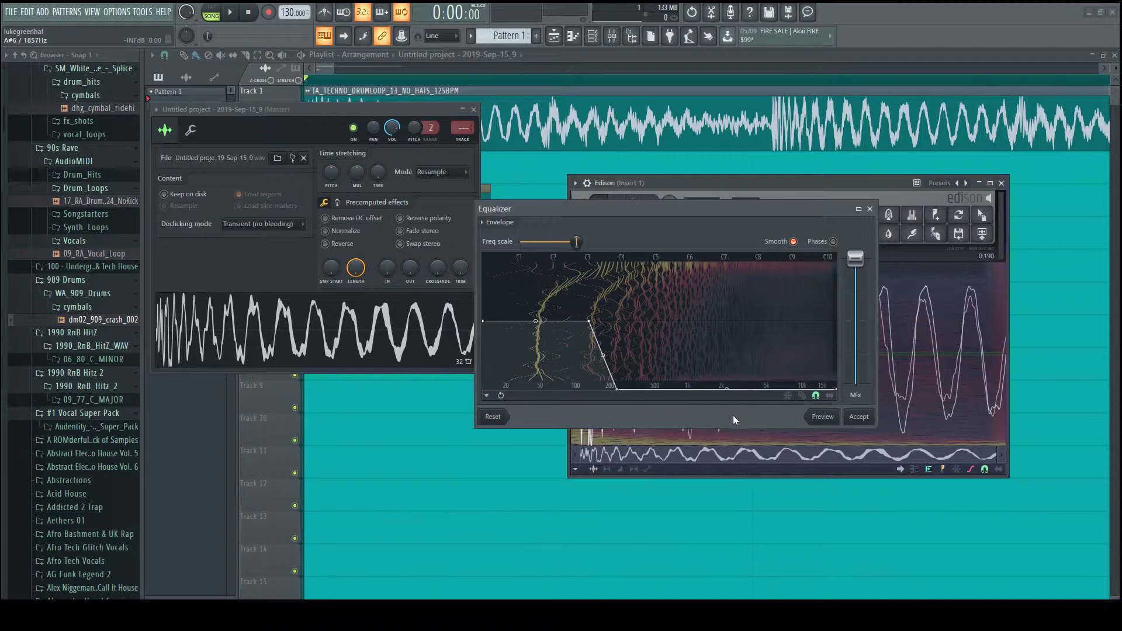
Apply the low-pass and place the result as a new clip on Track 4.
{"action": "left_click", "coordinate": [858, 416]}
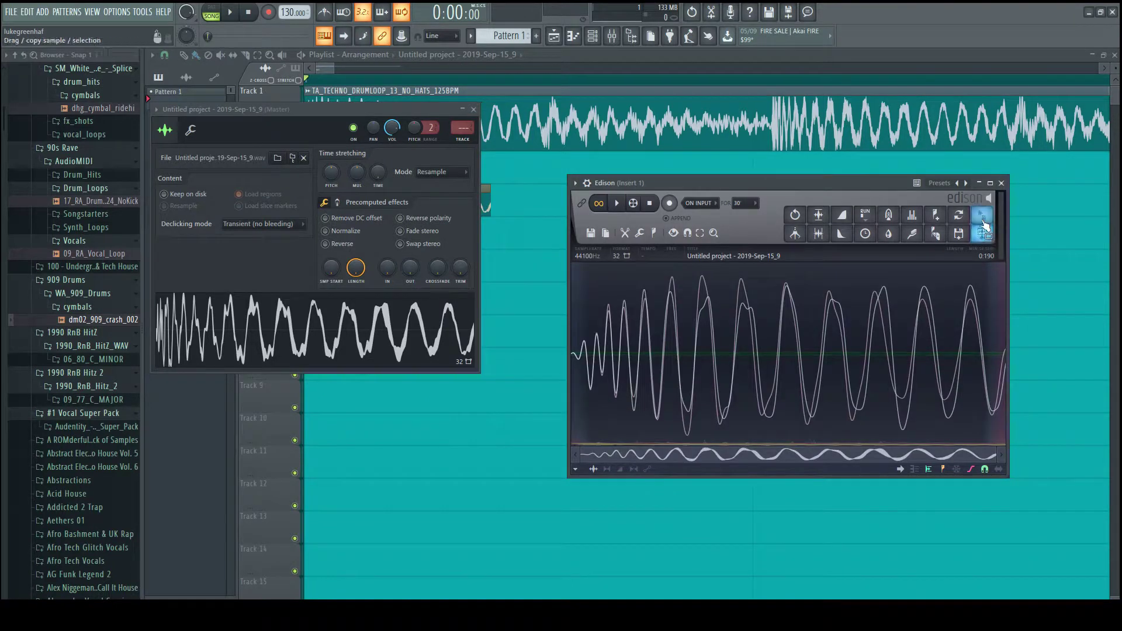
{"action": "left_click_drag", "start_coordinate": [982, 215], "coordinate": [357, 233]}
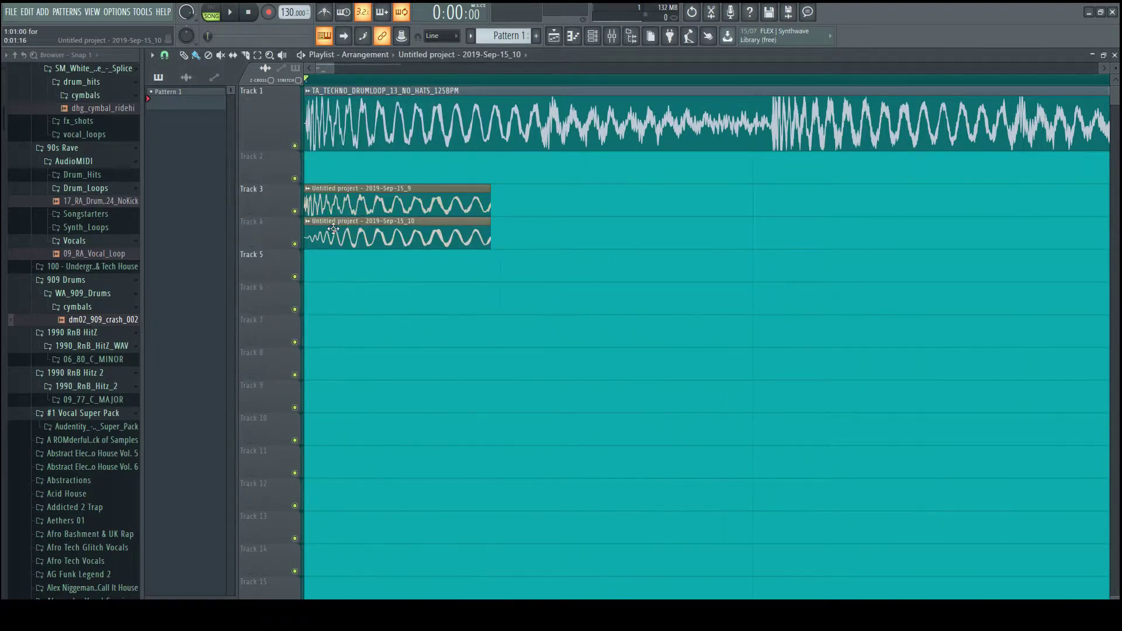
{"action": "double_click", "coordinate": [383, 200]}
Band-pass the Track 3 sample to about 200 Hz–1 kHz and place it on Track 5.
{"action": "right_click", "coordinate": [363, 339]}
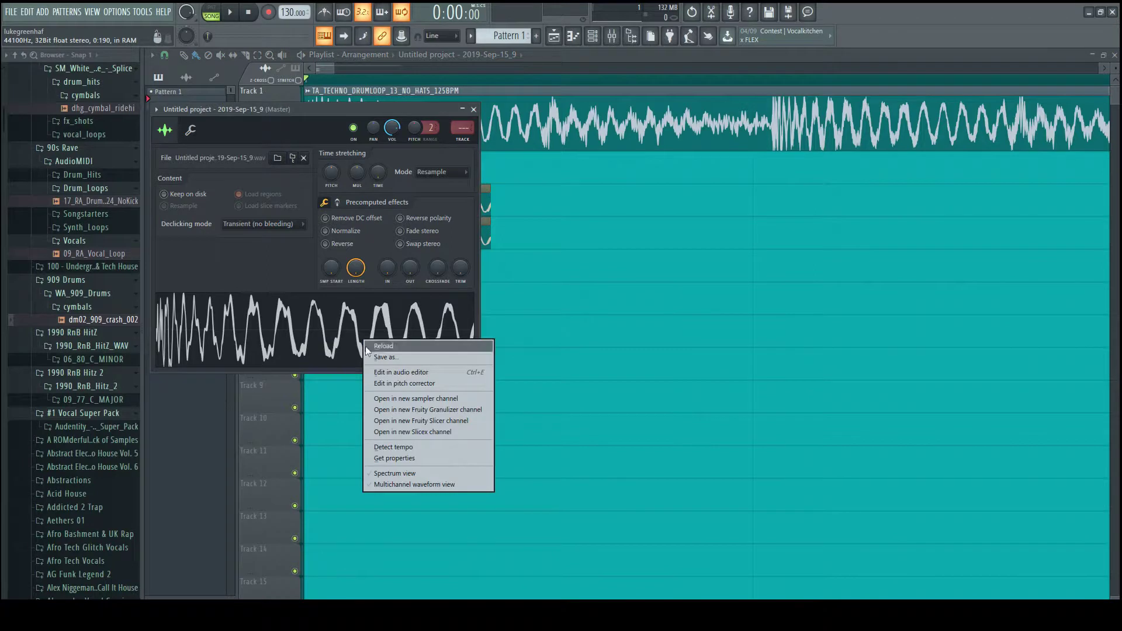
{"action": "left_click", "coordinate": [392, 371]}
{"action": "left_click", "coordinate": [912, 214]}
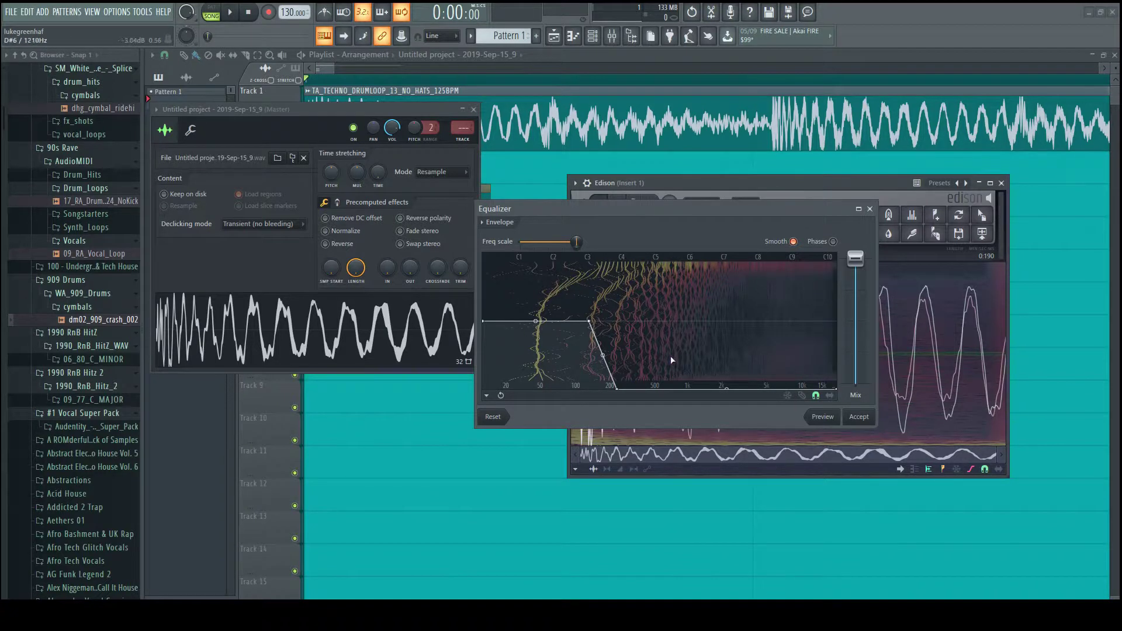
{"action": "left_click_drag", "start_coordinate": [488, 323], "coordinate": [528, 409]}
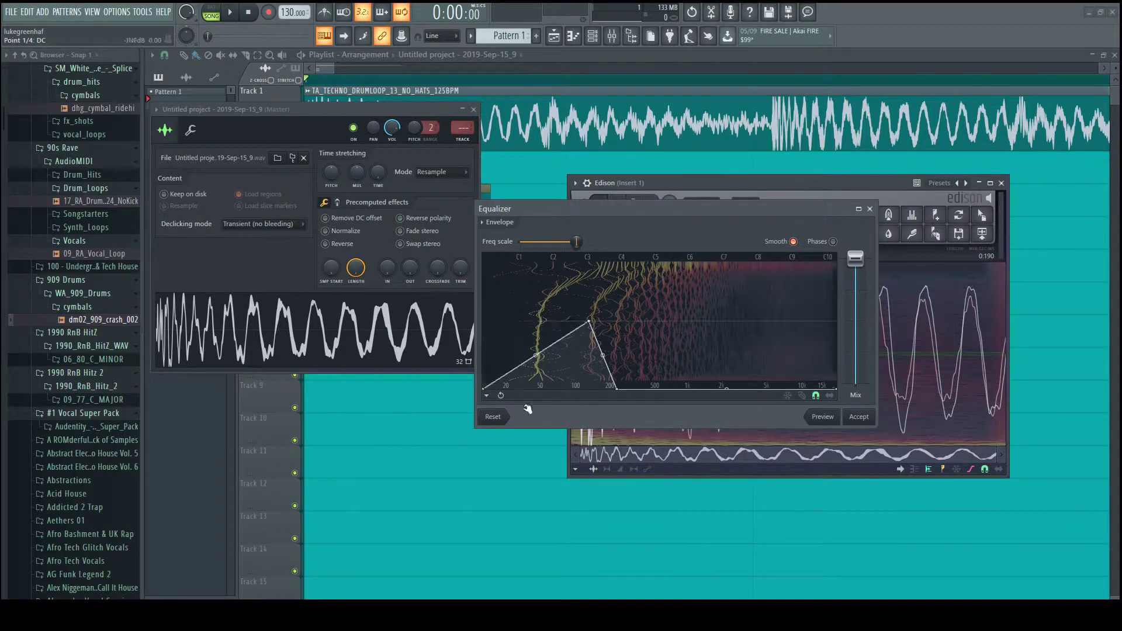
{"action": "right_click", "coordinate": [574, 411]}
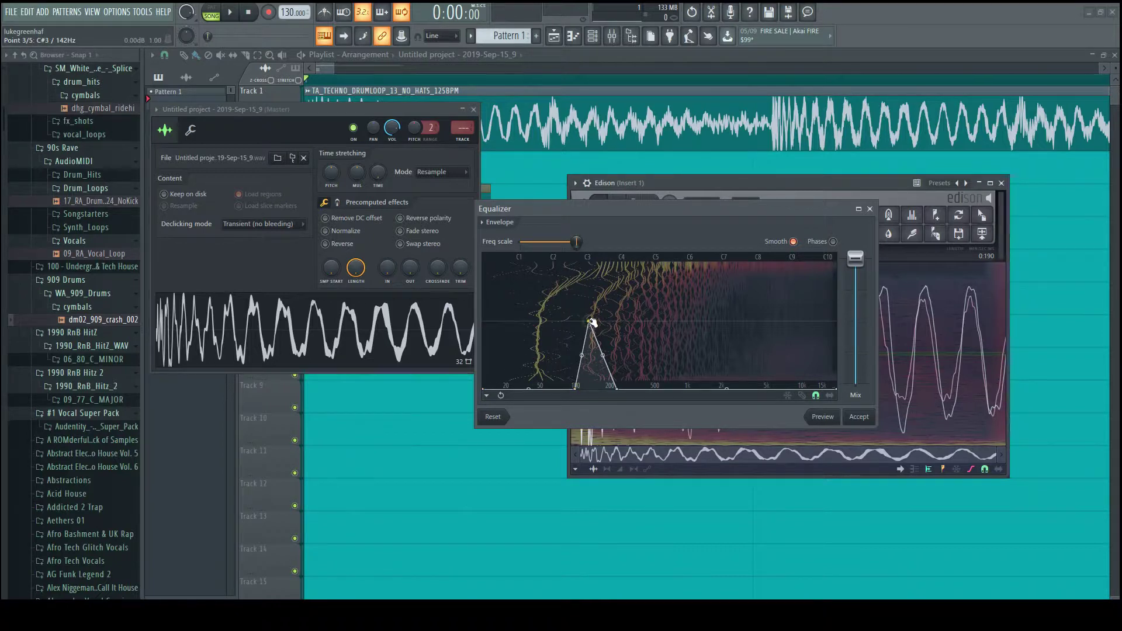
{"action": "left_click_drag", "start_coordinate": [591, 322], "coordinate": [617, 322]}
{"action": "left_click_drag", "start_coordinate": [618, 389], "coordinate": [682, 398]}
{"action": "left_click_drag", "start_coordinate": [651, 356], "coordinate": [610, 324]}
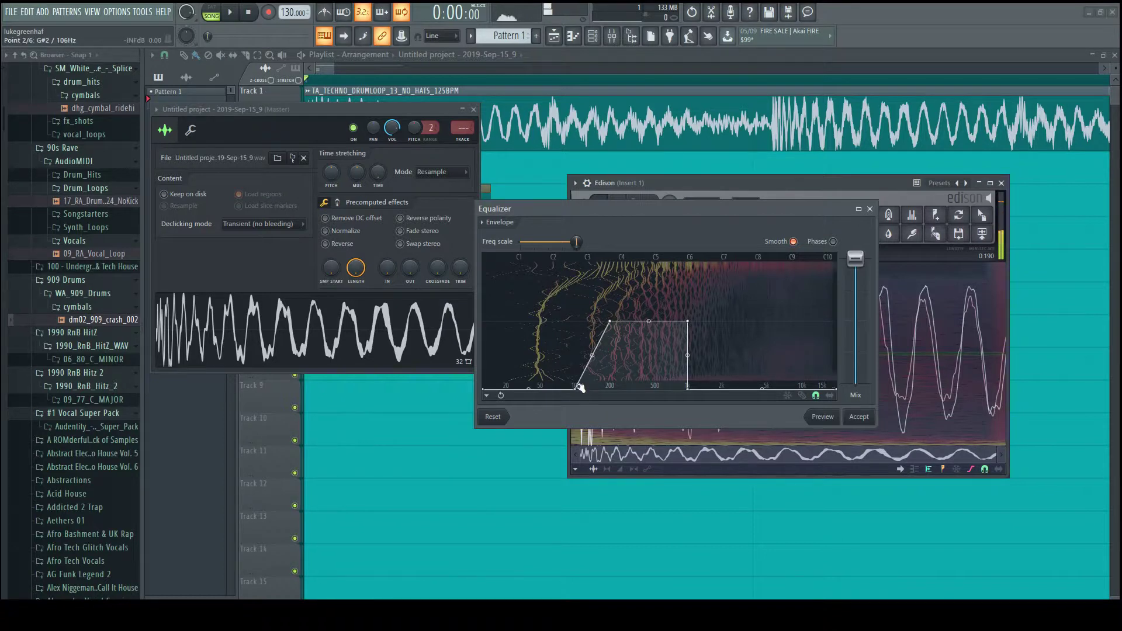
{"action": "left_click_drag", "start_coordinate": [576, 389], "coordinate": [585, 390]}
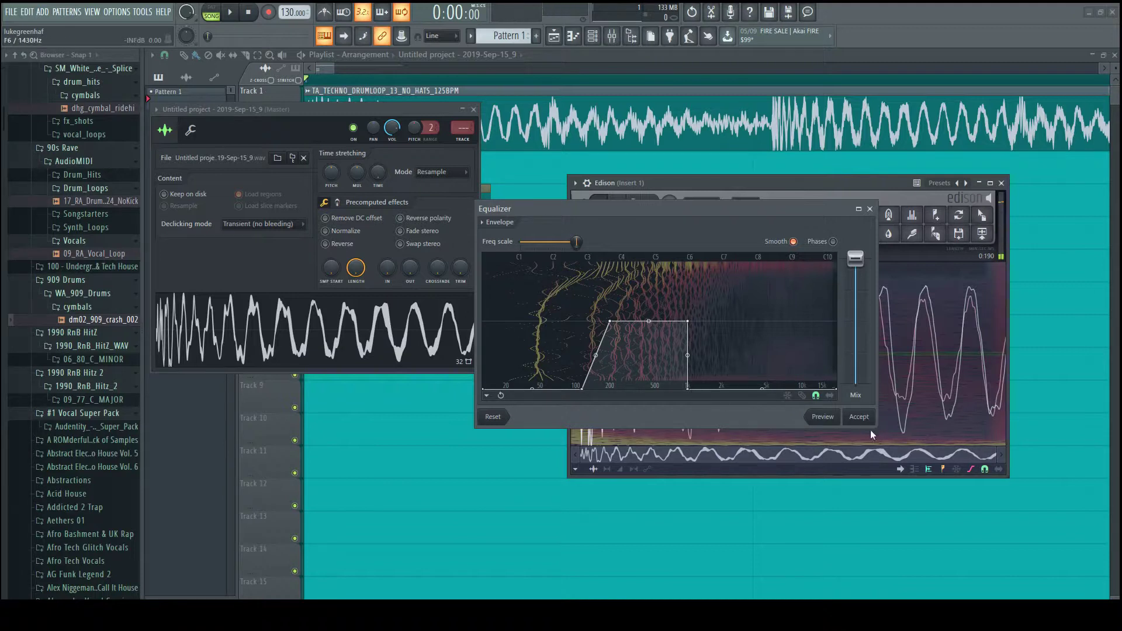
{"action": "left_click", "coordinate": [859, 417]}
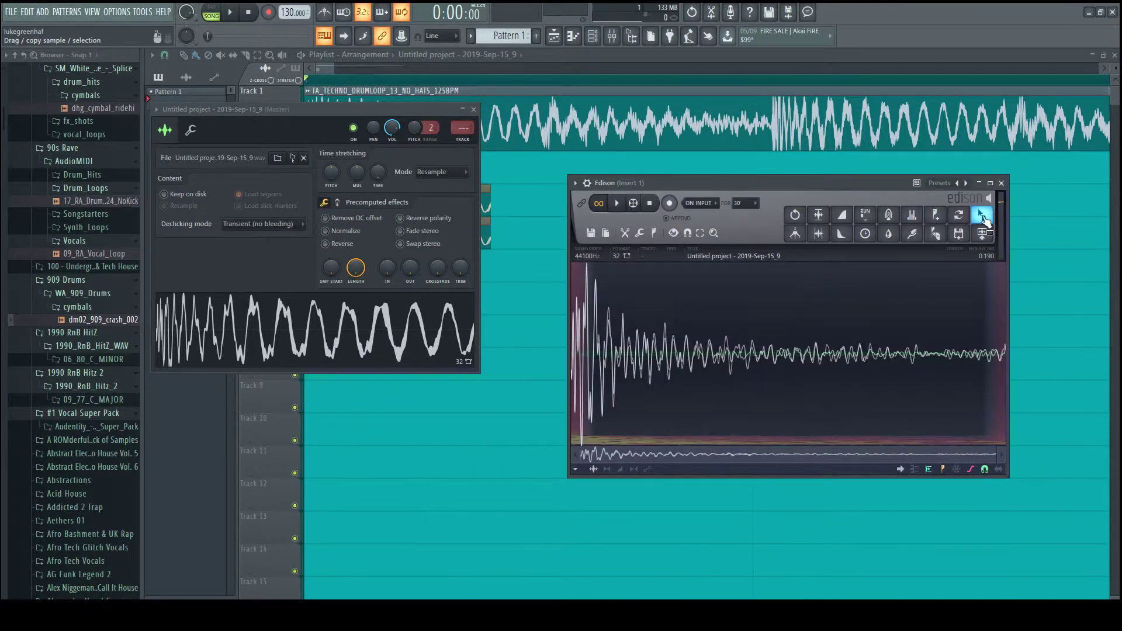
{"action": "left_click_drag", "start_coordinate": [982, 215], "coordinate": [340, 278]}
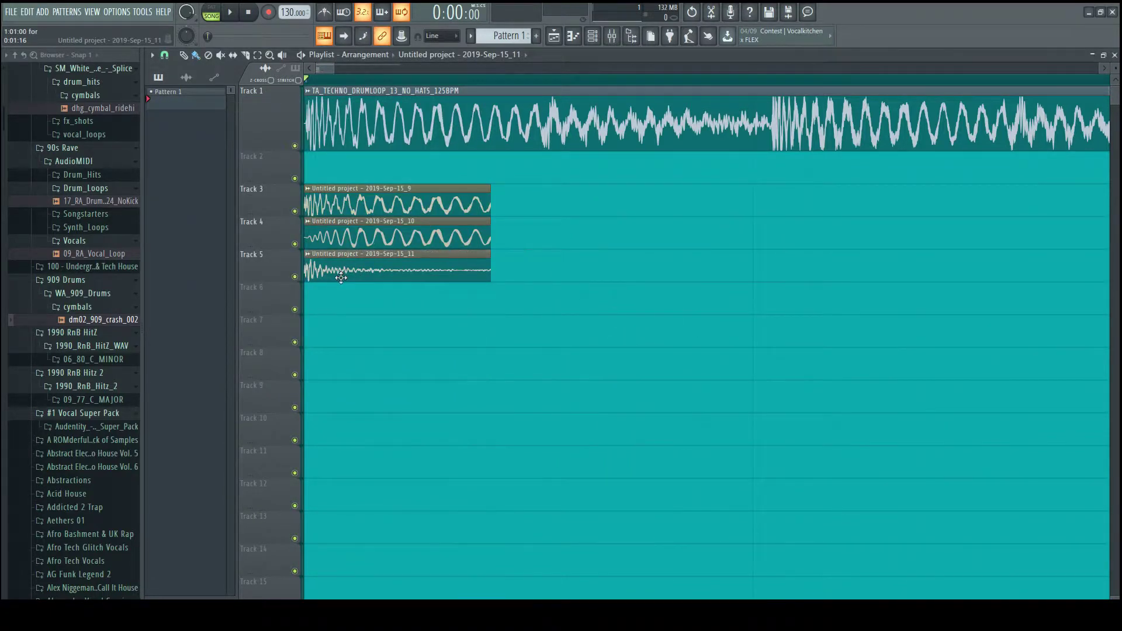
Solo Track 4, then Track 5, then Track 3 to audition each kick layer.
{"action": "right_click", "coordinate": [295, 244]}
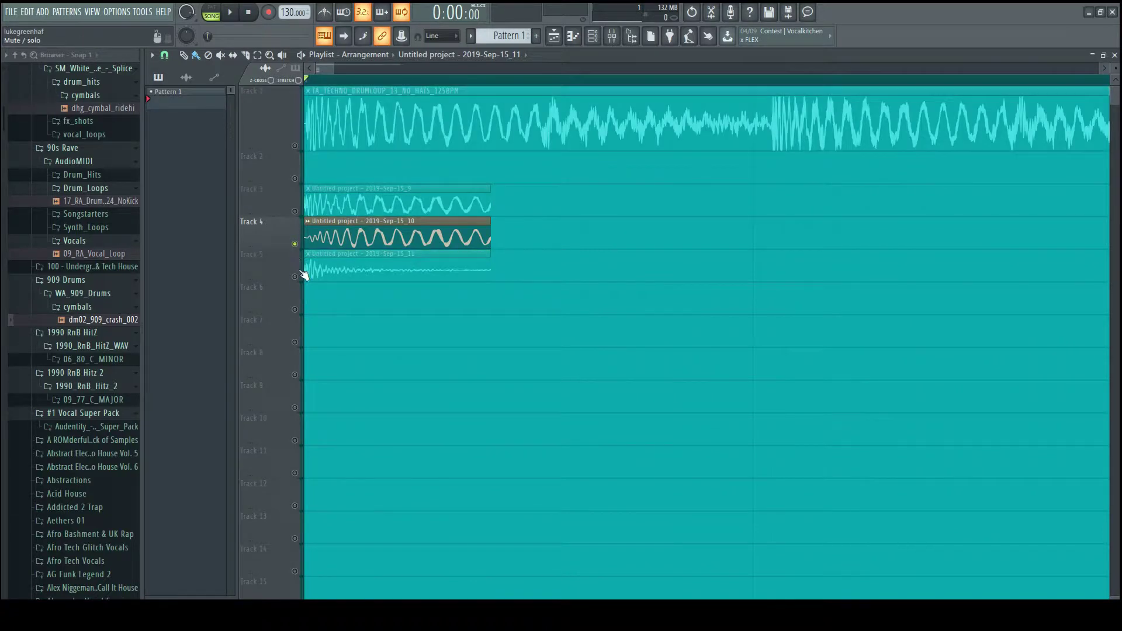
{"action": "key", "text": "space"}
{"action": "key", "text": "space"}
{"action": "right_click", "coordinate": [295, 276]}
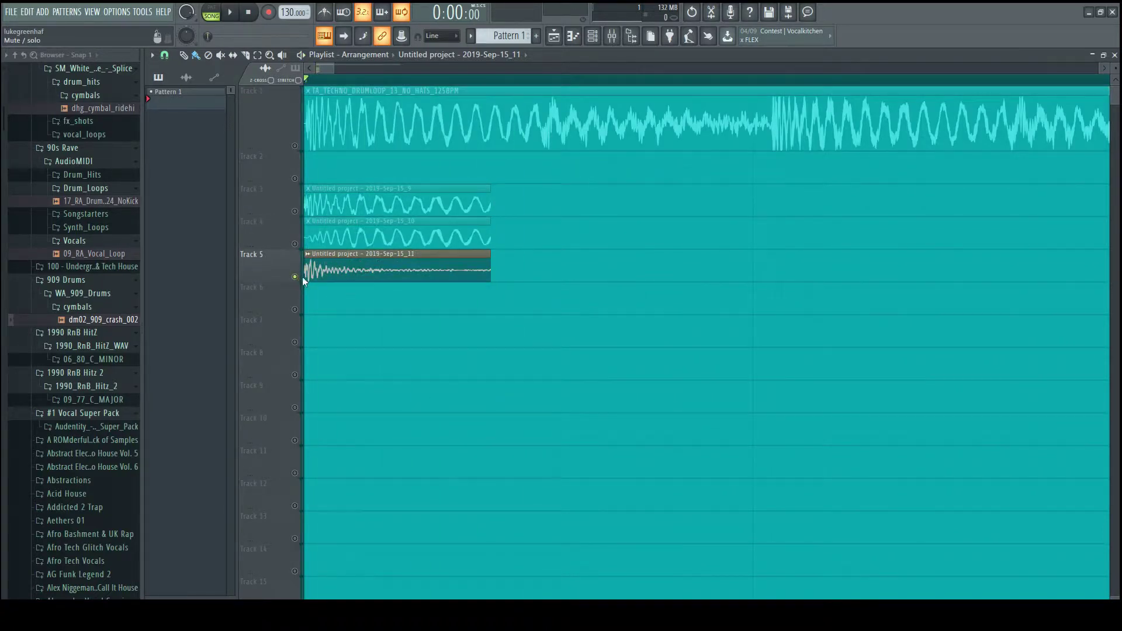
{"action": "key", "text": "space"}
{"action": "key", "text": "space"}
{"action": "right_click", "coordinate": [295, 211]}
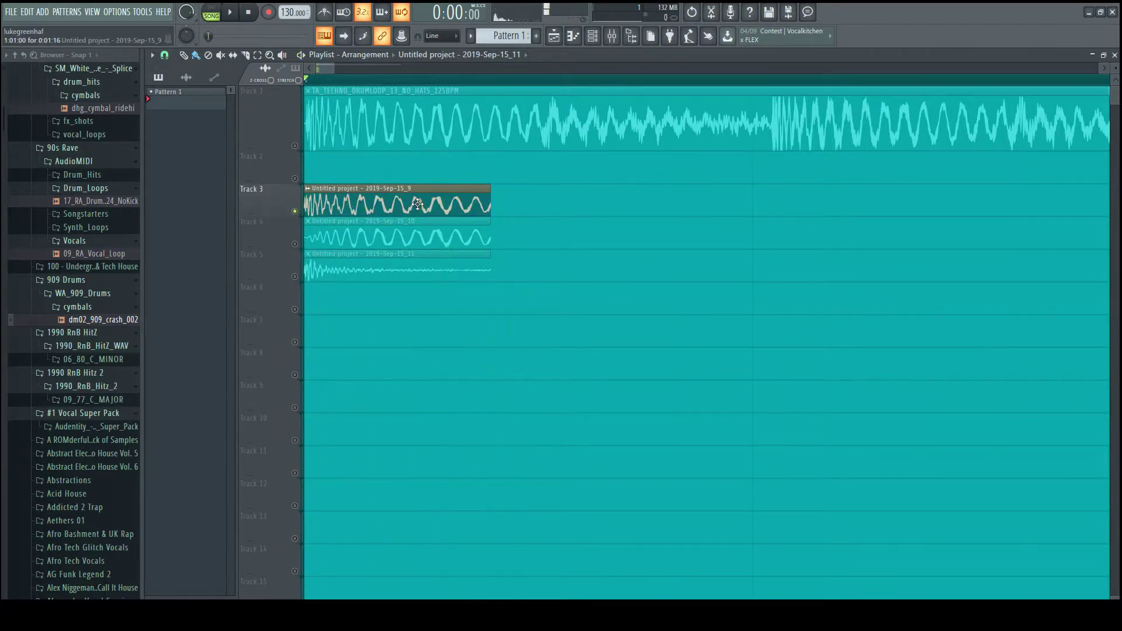
In Edison's Equalizer, draw a high-pass on the Track 3 sample rising from about 1 to 1.9 kHz.
{"action": "double_click", "coordinate": [391, 205]}
{"action": "right_click", "coordinate": [380, 311]}
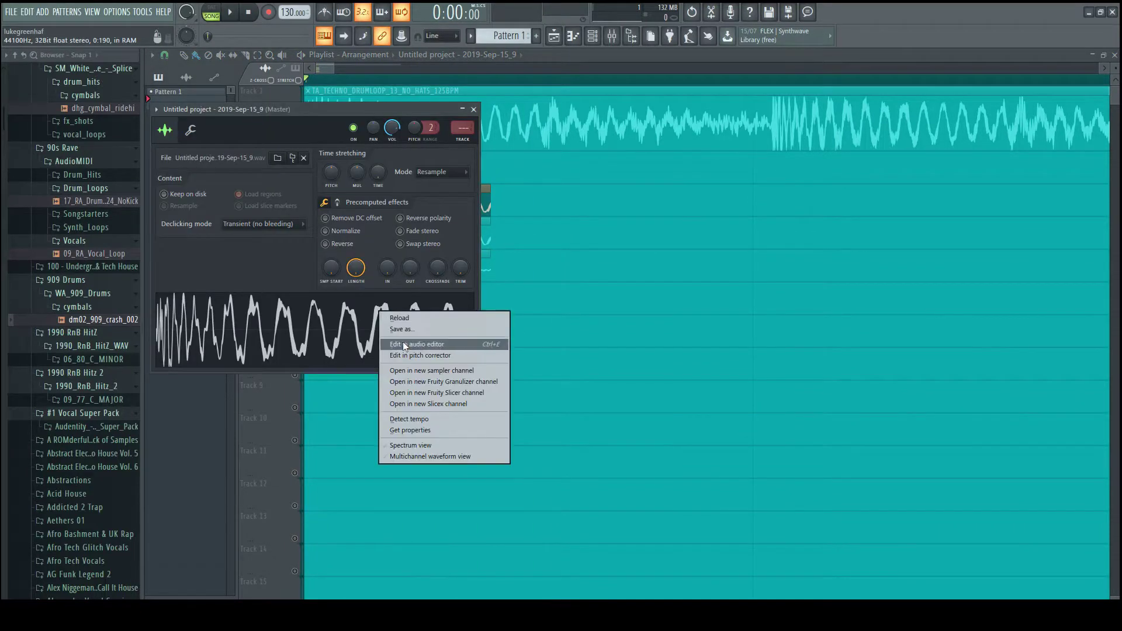
{"action": "left_click", "coordinate": [405, 343]}
{"action": "left_click", "coordinate": [914, 215]}
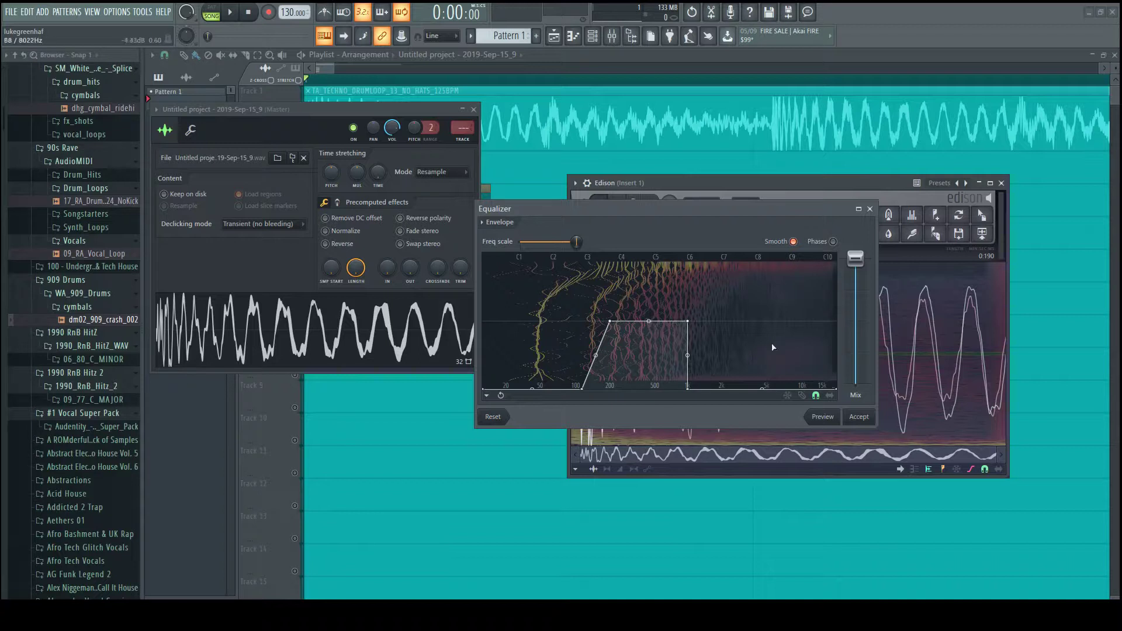
{"action": "left_click_drag", "start_coordinate": [779, 355], "coordinate": [737, 321]}
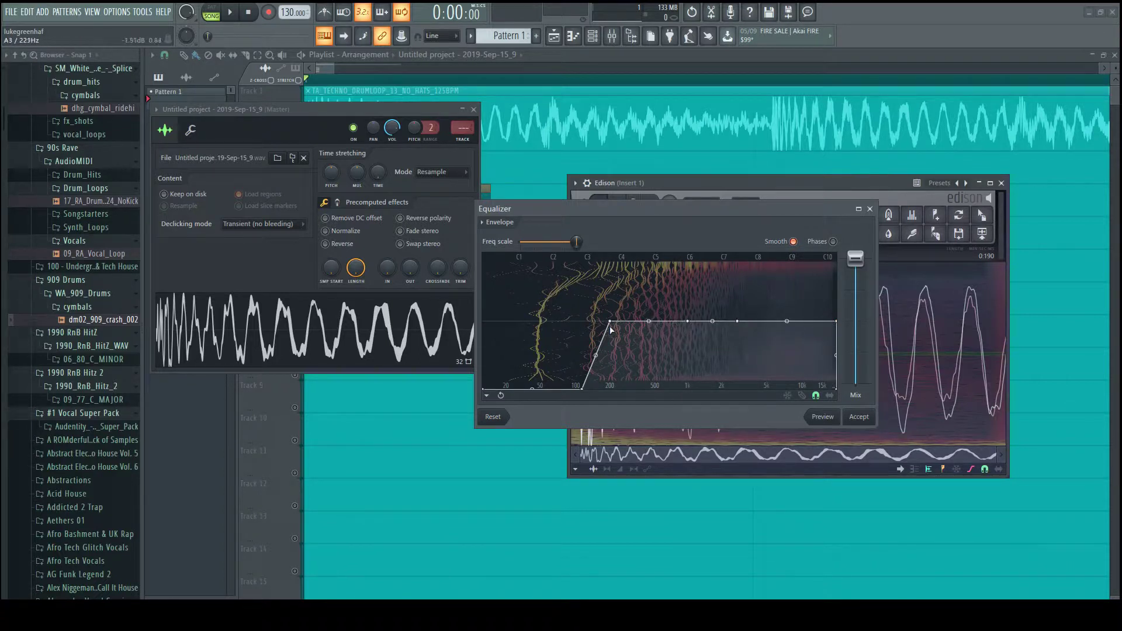
{"action": "left_click_drag", "start_coordinate": [611, 330], "coordinate": [694, 409]}
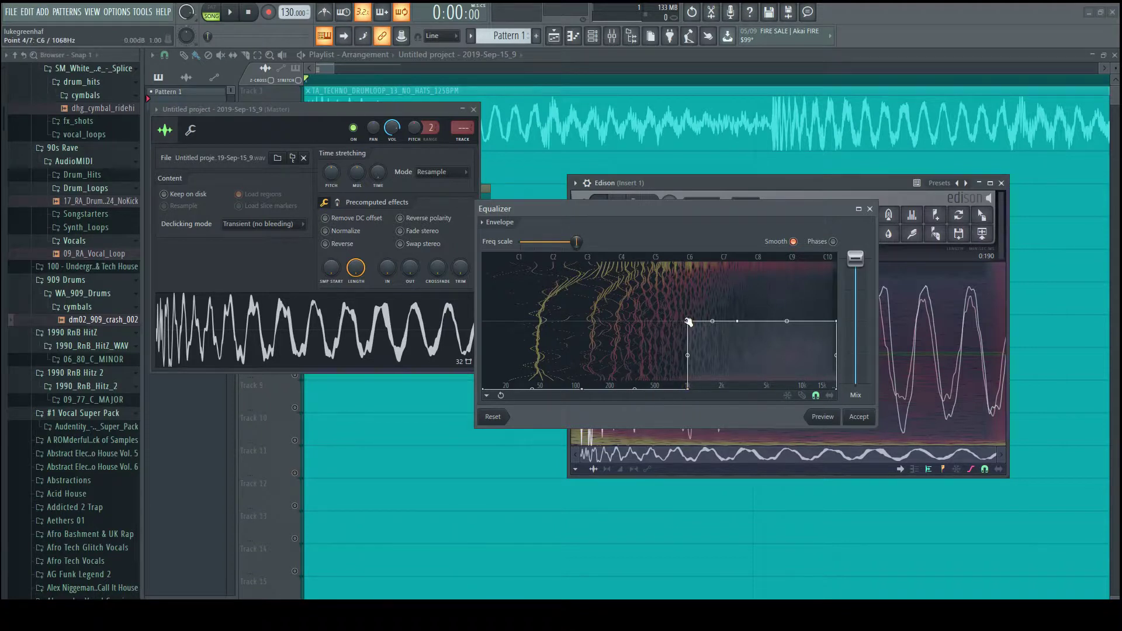
{"action": "mouse_move", "coordinate": [688, 321]}
{"action": "left_mouse_down"}
{"action": "mouse_move", "coordinate": [716, 320]}
{"action": "mouse_move", "coordinate": [705, 322]}
{"action": "left_mouse_up"}
{"action": "mouse_move", "coordinate": [689, 325]}
{"action": "left_mouse_down"}
{"action": "mouse_move", "coordinate": [714, 326]}
{"action": "mouse_move", "coordinate": [696, 321]}
{"action": "left_mouse_up"}
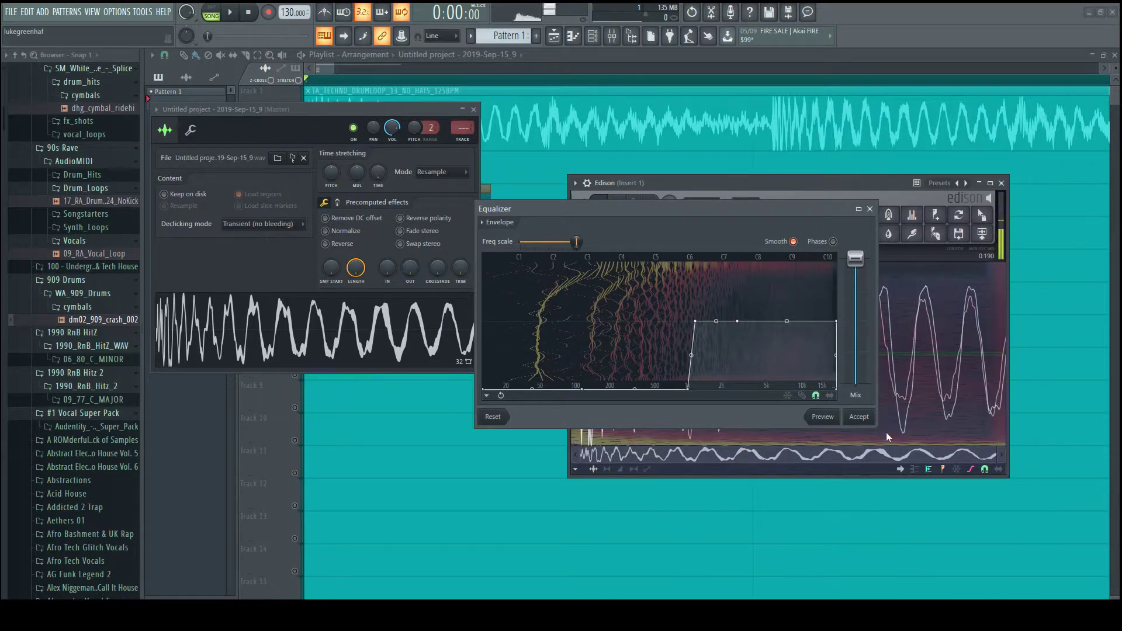
Apply the high-pass and place the result as a new clip on Track 6.
{"action": "left_click", "coordinate": [860, 417]}
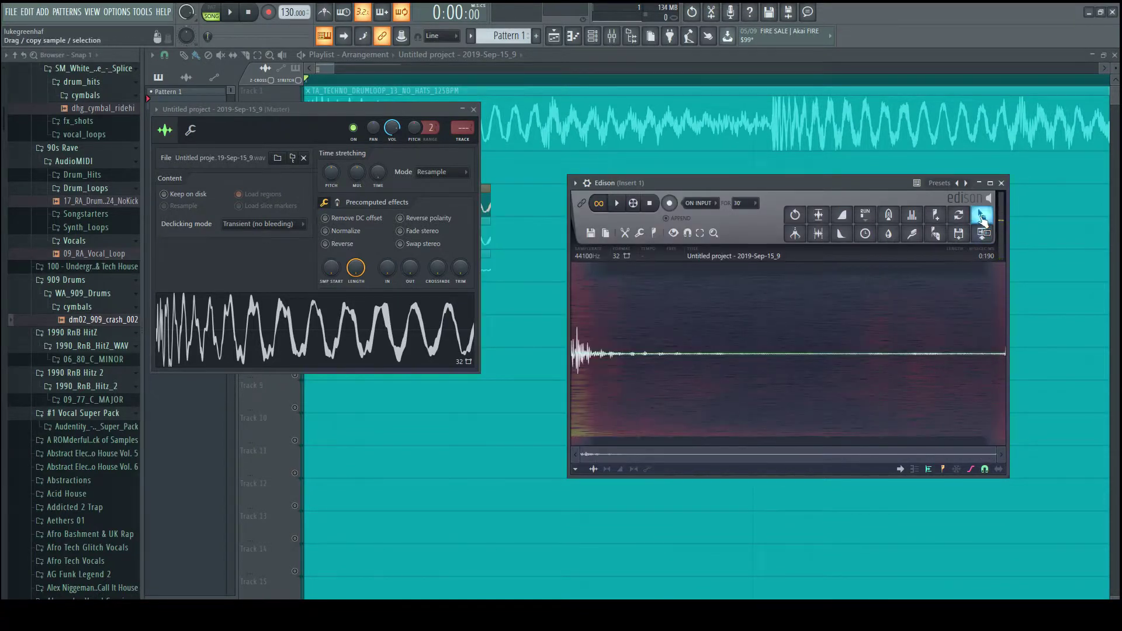
{"action": "left_click_drag", "start_coordinate": [982, 215], "coordinate": [295, 277]}
{"action": "left_click", "coordinate": [287, 242]}
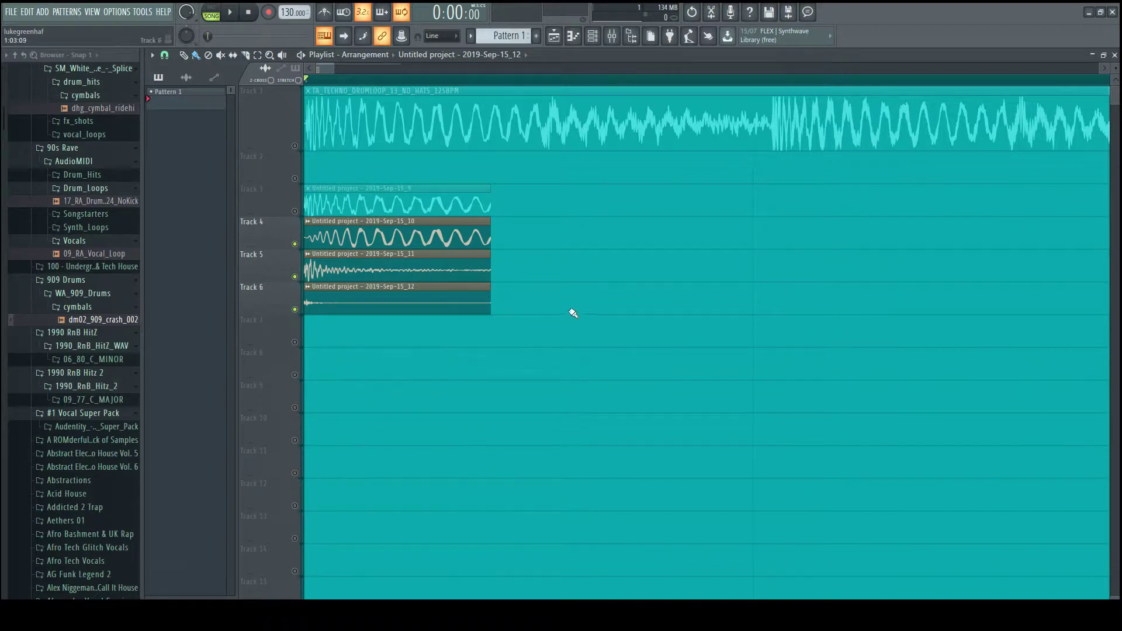
{"action": "key", "text": "space"}
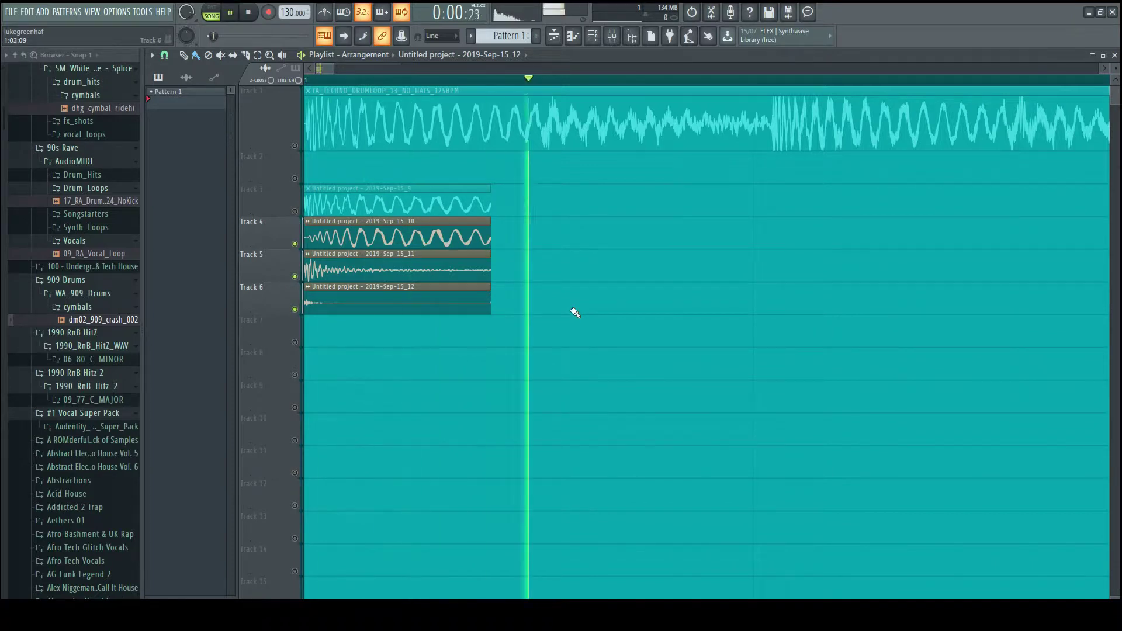
{"action": "right_click", "coordinate": [296, 212]}
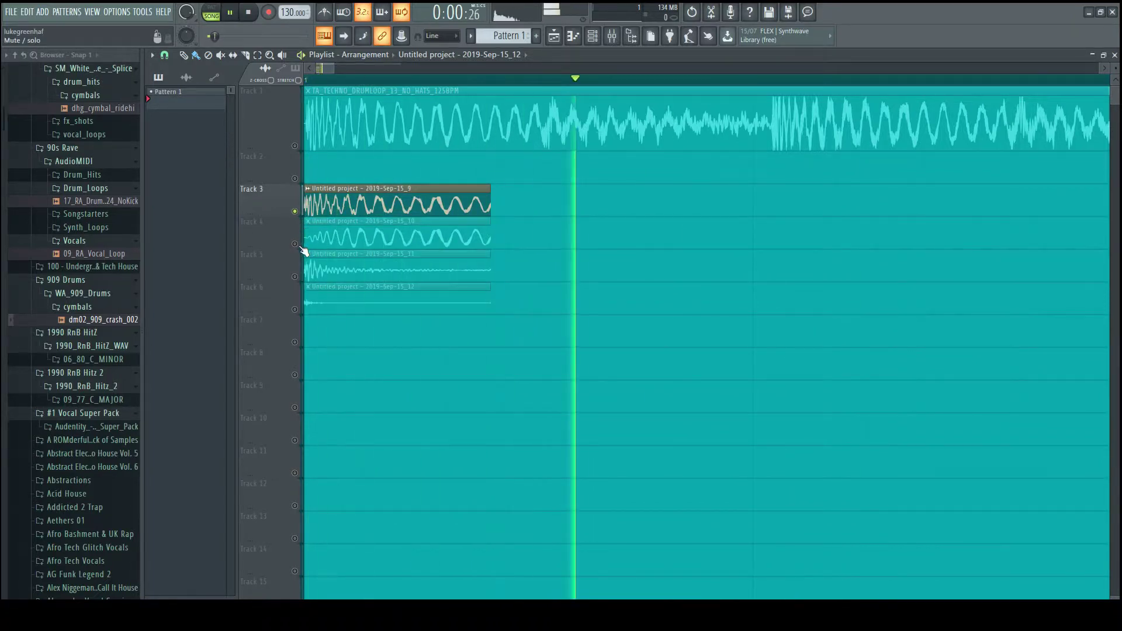
{"action": "key", "text": "space"}
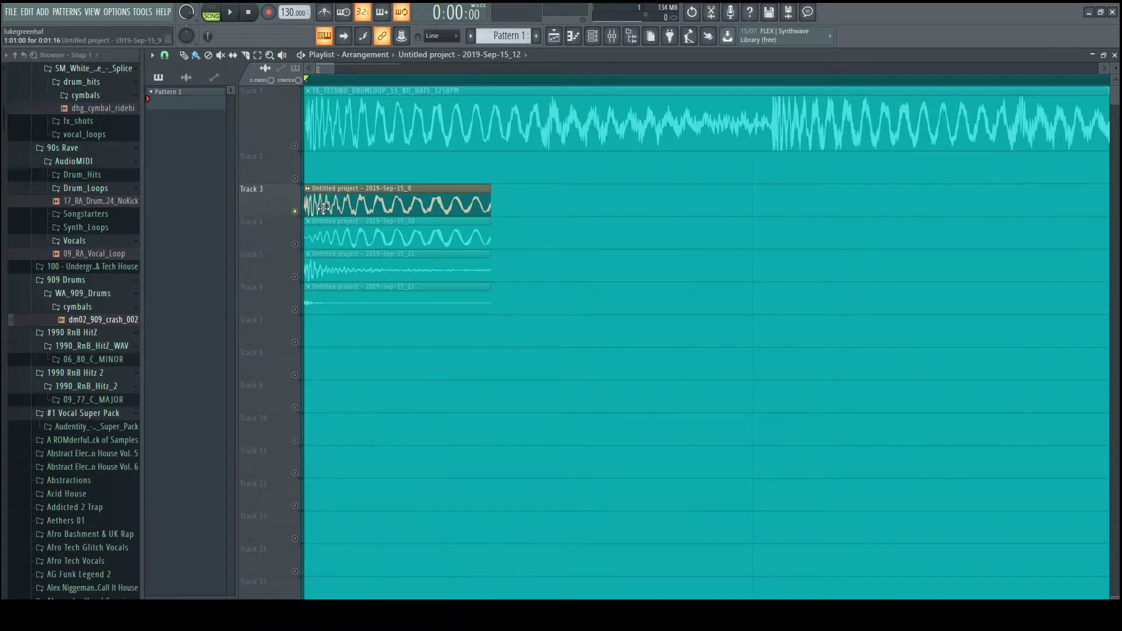
{"action": "right_click", "coordinate": [294, 244]}
{"action": "left_click", "coordinate": [295, 276]}
{"action": "key", "text": "space"}
{"action": "left_click", "coordinate": [294, 310]}
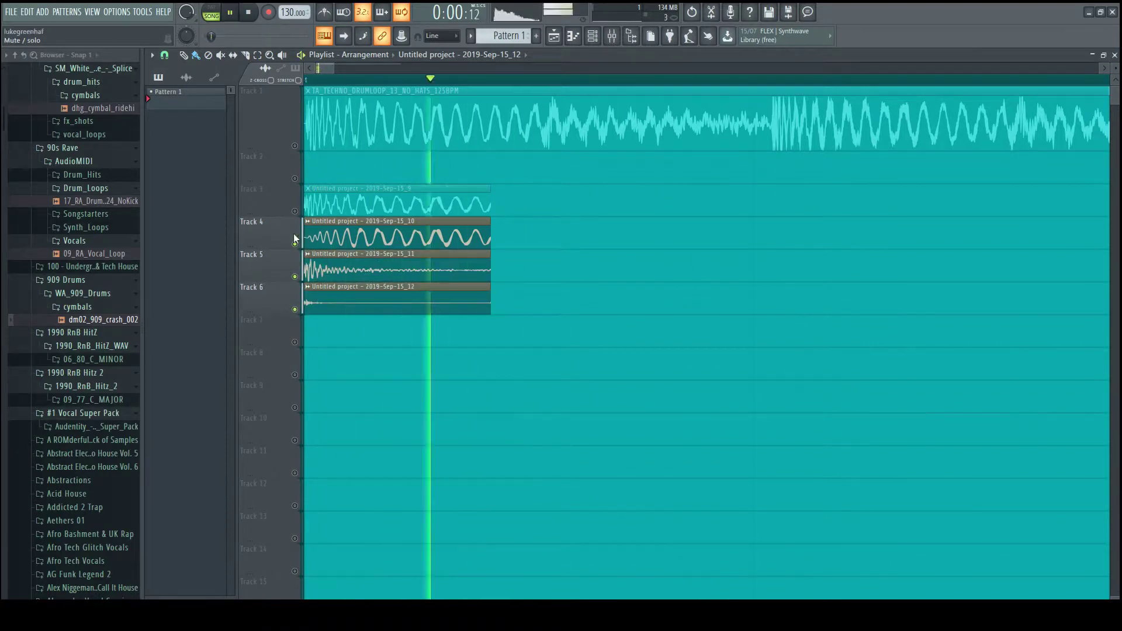
{"action": "right_click", "coordinate": [294, 211]}
{"action": "key", "text": "space"}
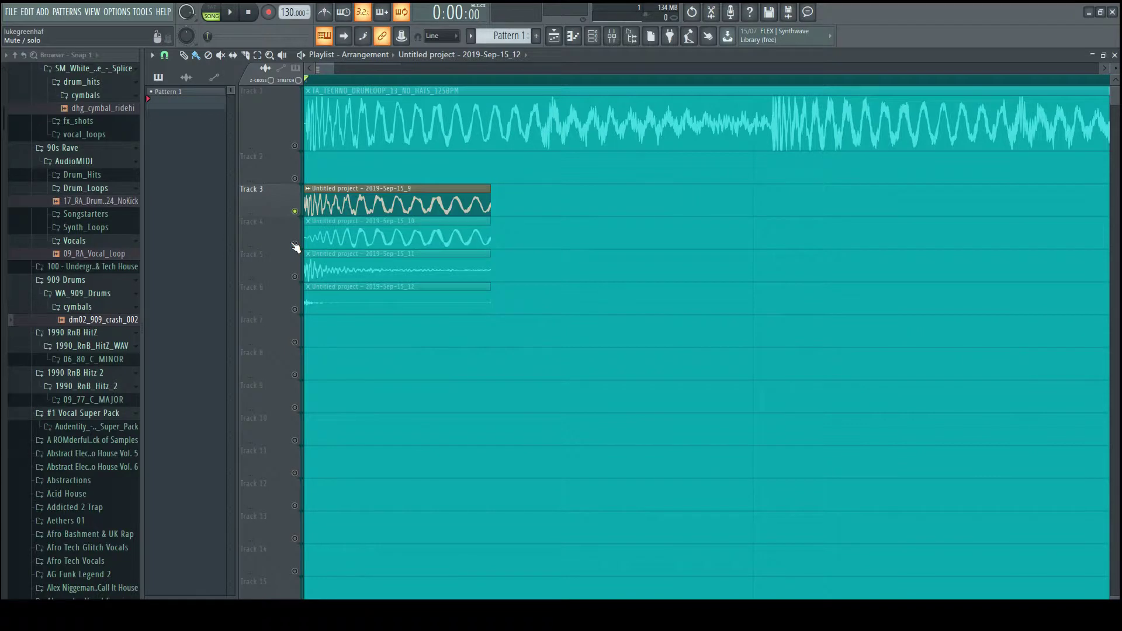
{"action": "right_click", "coordinate": [294, 244]}
{"action": "left_click", "coordinate": [295, 277]}
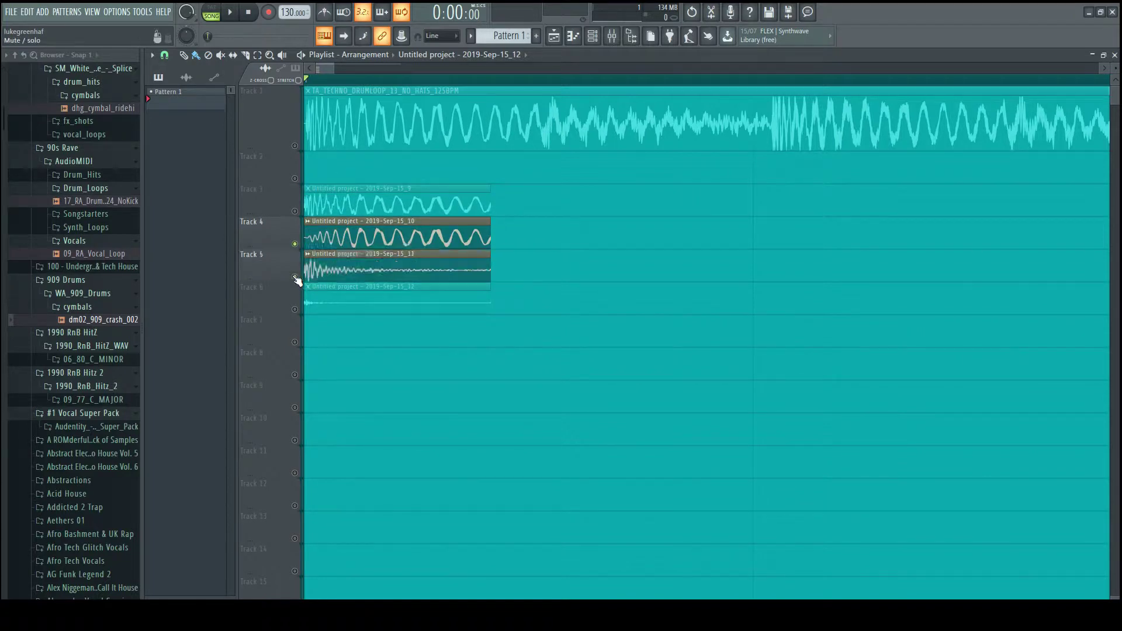
{"action": "left_click", "coordinate": [294, 310]}
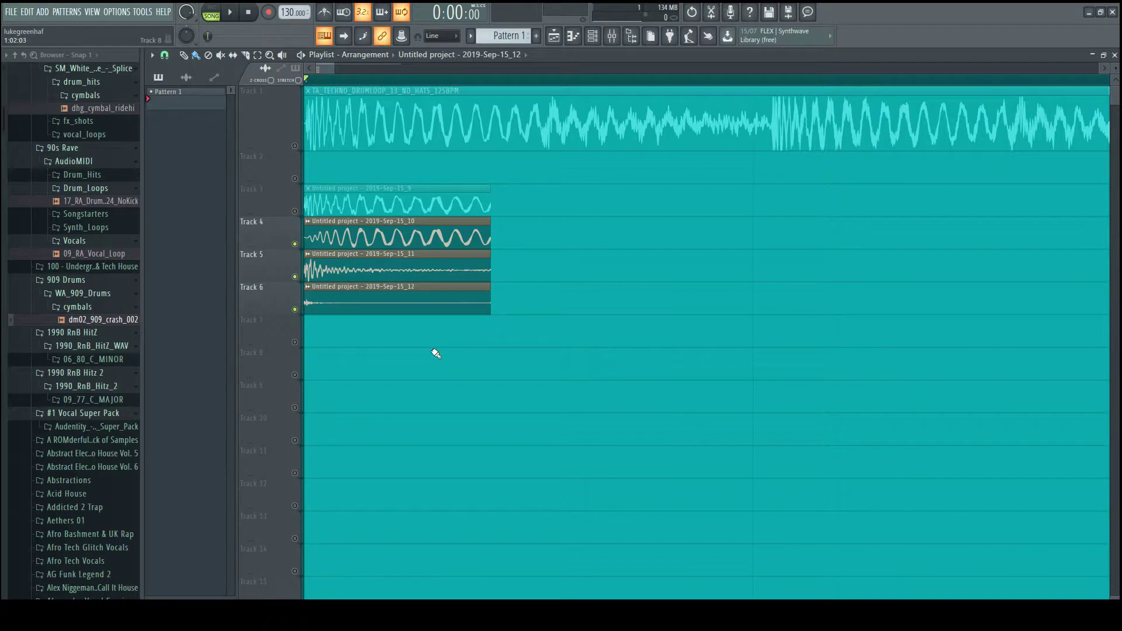
Set the Track 4 and Track 5 clips' declicking mode to Generic (bleeding).
{"action": "double_click", "coordinate": [387, 239]}
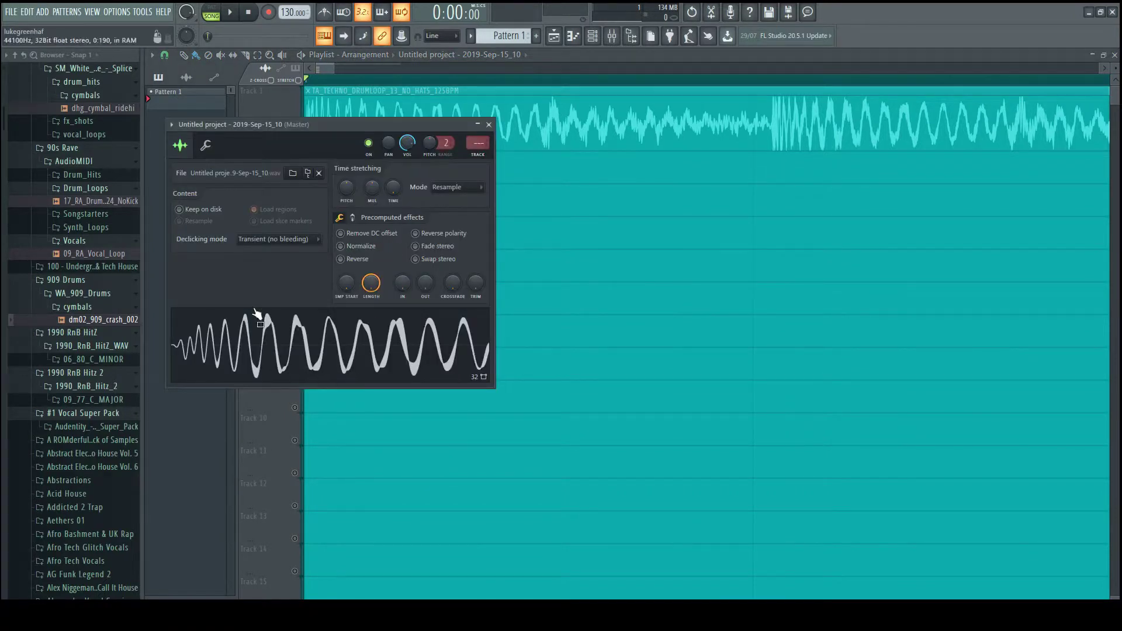
{"action": "left_click", "coordinate": [287, 246]}
{"action": "left_click", "coordinate": [271, 283]}
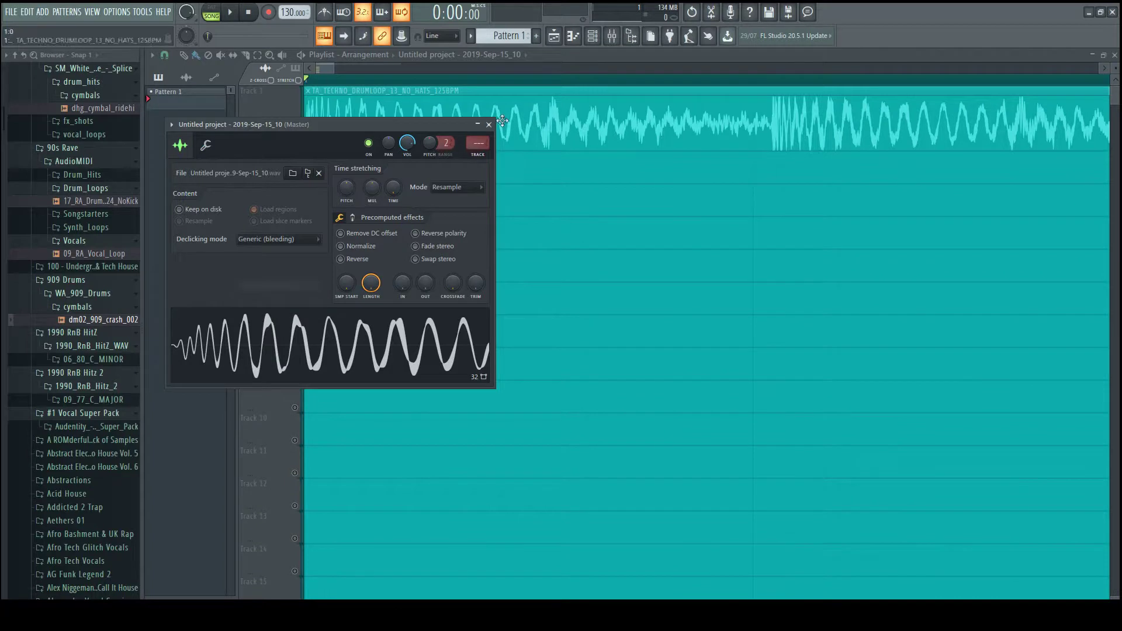
{"action": "left_click", "coordinate": [489, 124]}
{"action": "double_click", "coordinate": [401, 268]}
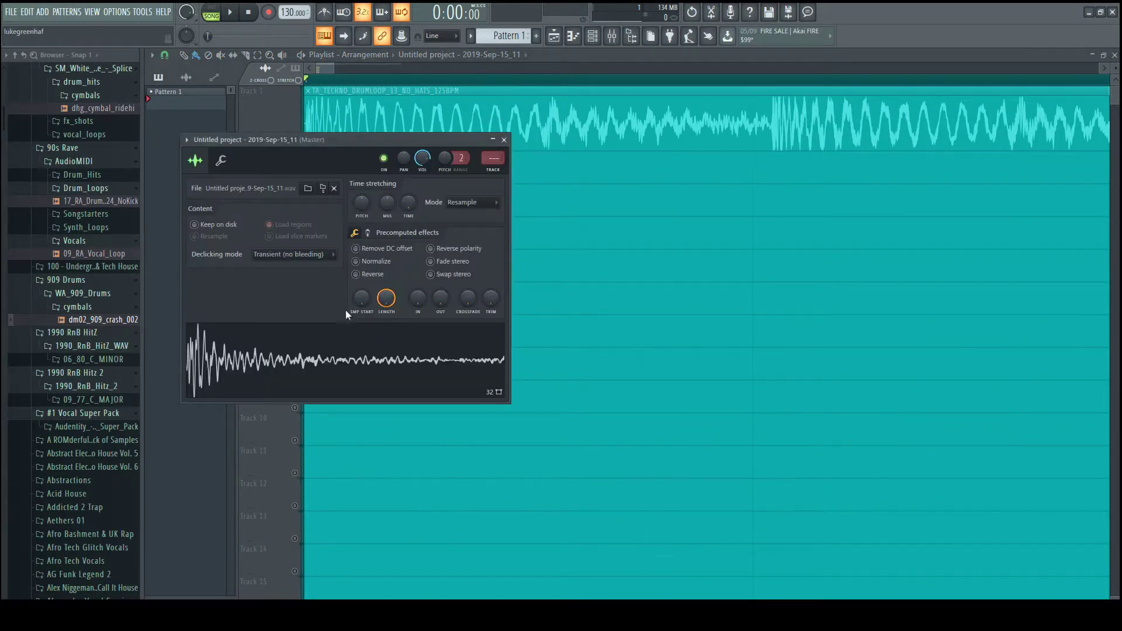
{"action": "left_click", "coordinate": [287, 254]}
{"action": "left_click", "coordinate": [286, 304]}
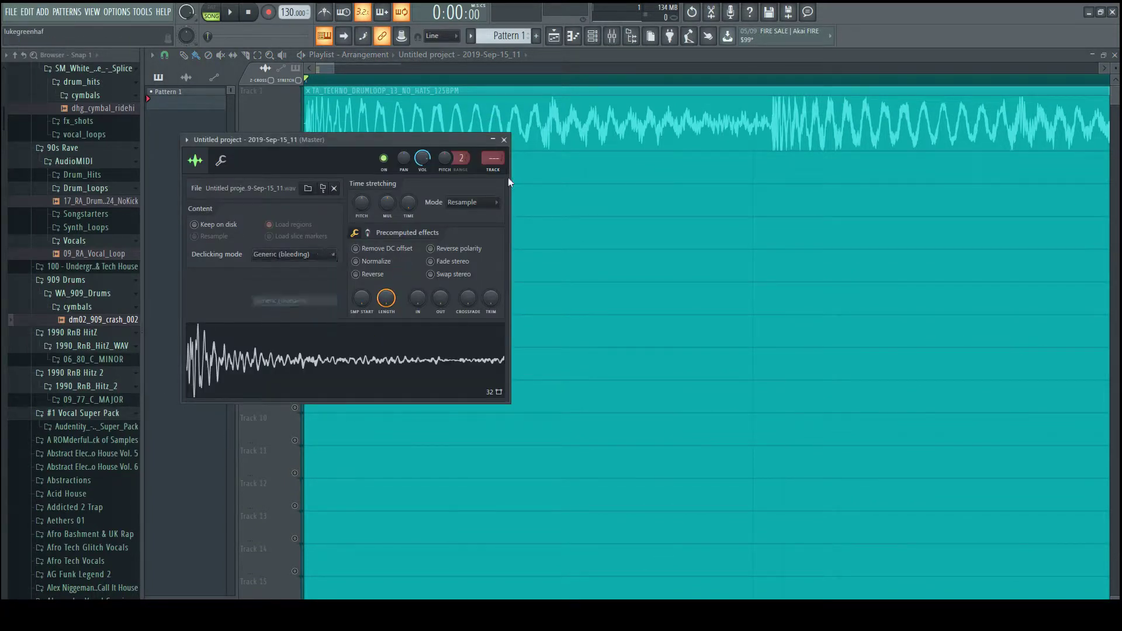
{"action": "left_click", "coordinate": [504, 139]}
Set the Track 6 clip's declicking mode to Generic (bleeding) too.
{"action": "double_click", "coordinate": [376, 294]}
{"action": "left_click", "coordinate": [308, 270]}
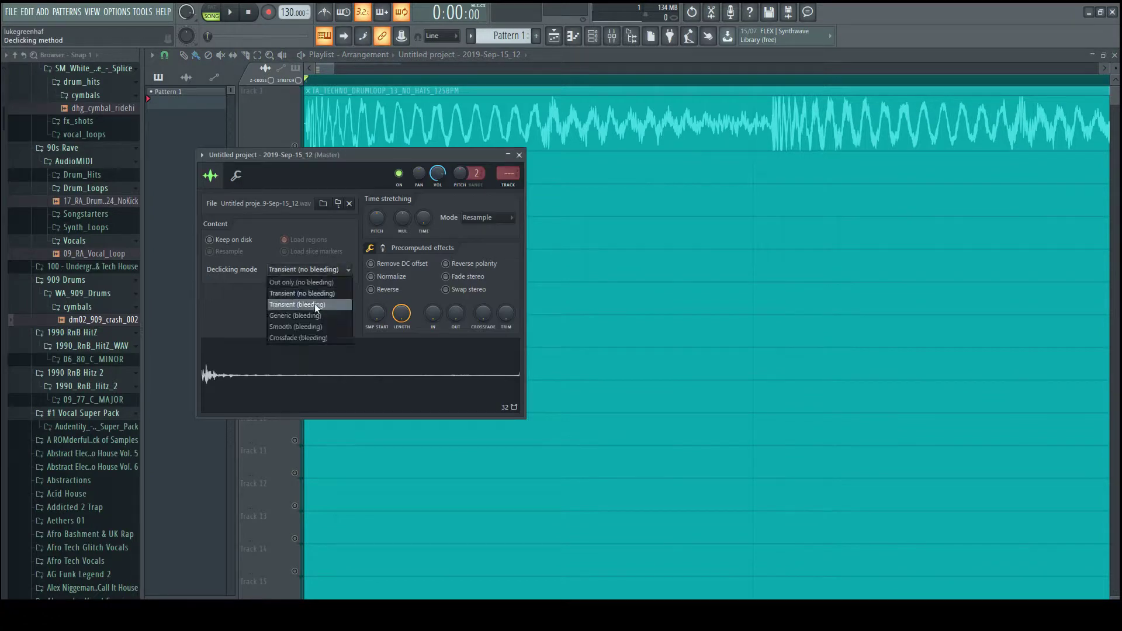
{"action": "left_click", "coordinate": [311, 313]}
{"action": "left_click", "coordinate": [519, 155]}
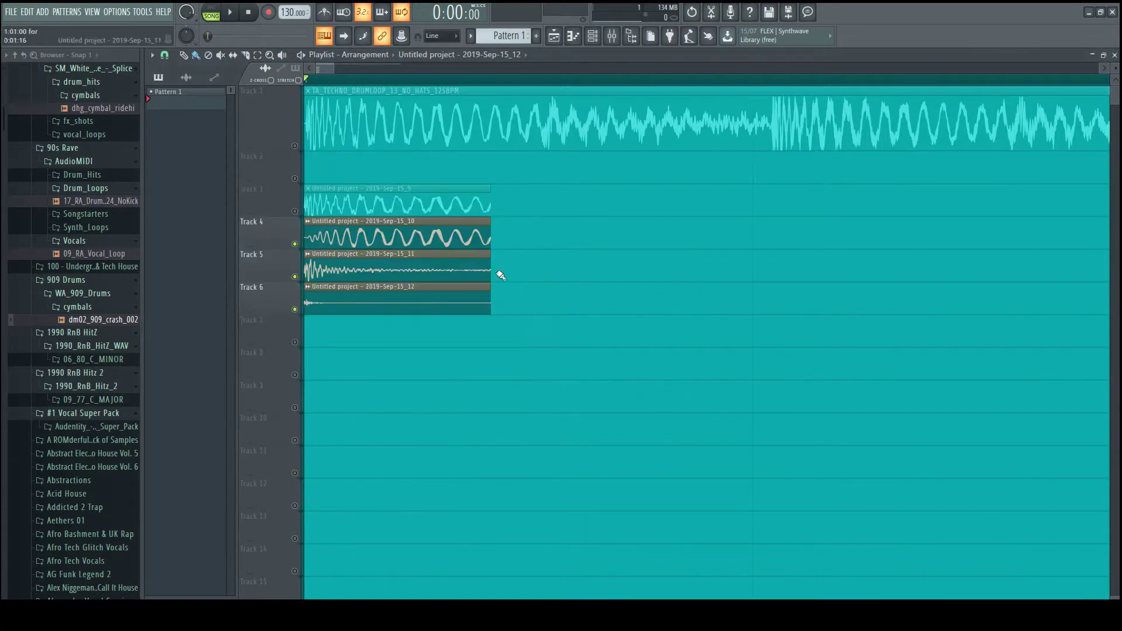
{"action": "left_click", "coordinate": [487, 228]}
Shorten Track 4's clip and restore it, then select all clips across the opening range.
{"action": "left_click_drag", "start_coordinate": [488, 250], "coordinate": [463, 252]}
{"action": "left_click_drag", "start_coordinate": [461, 222], "coordinate": [490, 230]}
{"action": "left_click_drag", "start_coordinate": [585, 81], "coordinate": [297, 234]}
Solo Track 4 and play it, then add Track 5 and play both layers.
{"action": "left_click", "coordinate": [294, 244], "text": "ctrl"}
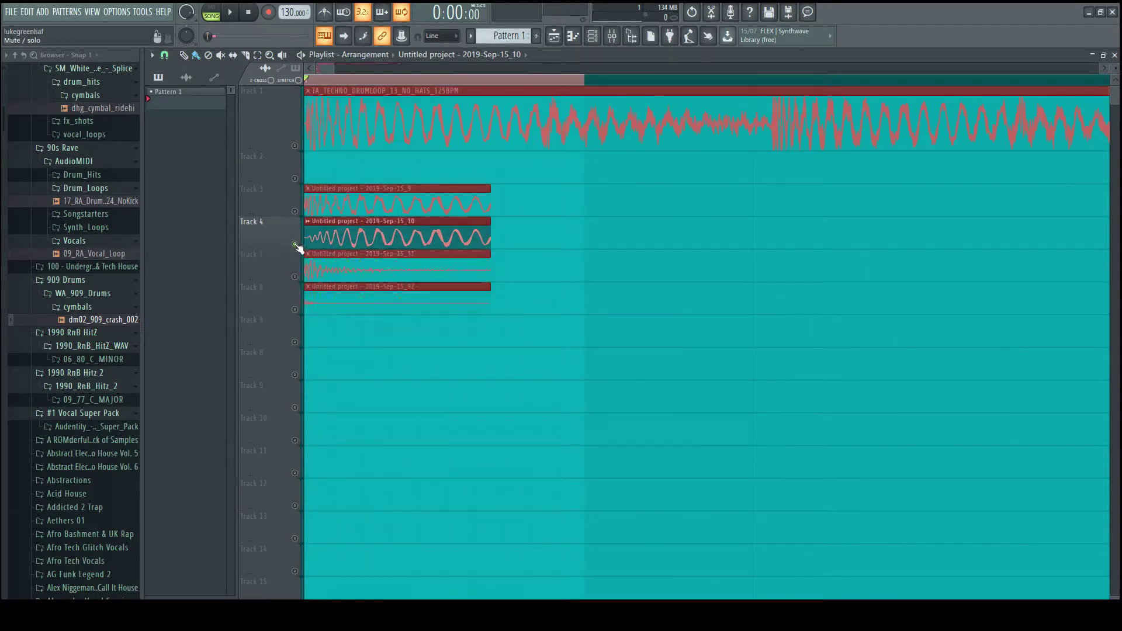
{"action": "key", "text": "space"}
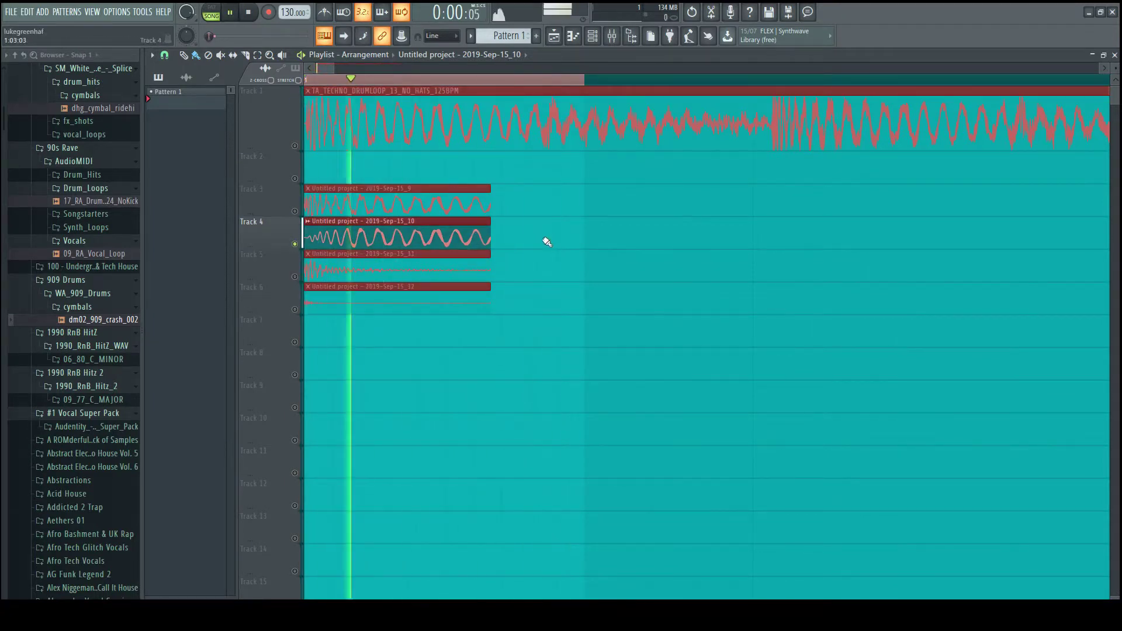
{"action": "key", "text": "space"}
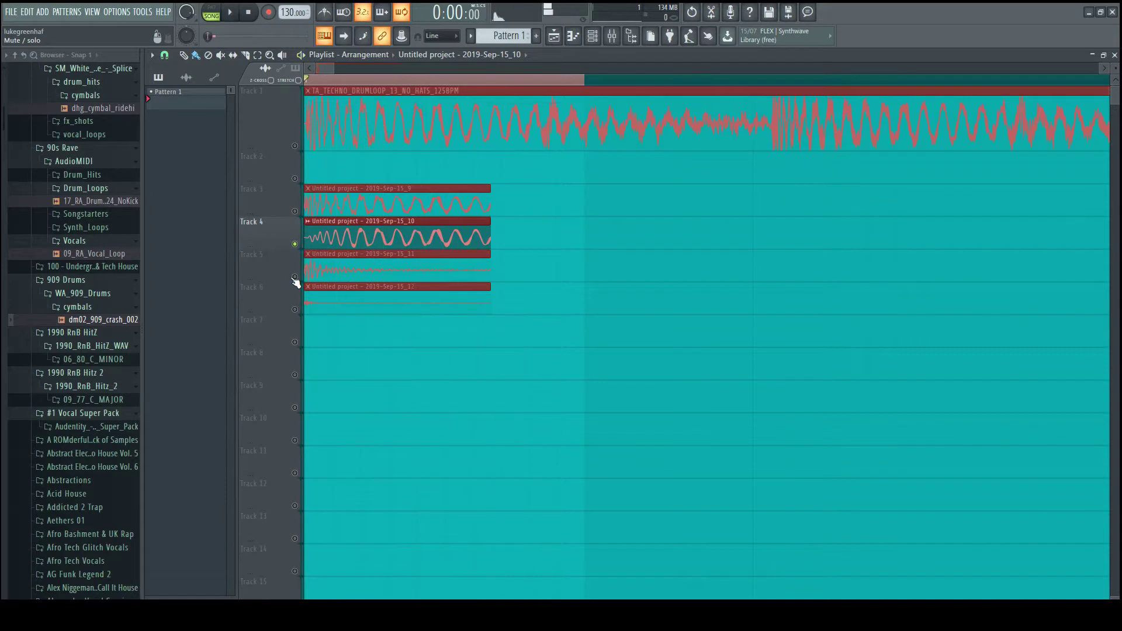
{"action": "left_click", "coordinate": [295, 277]}
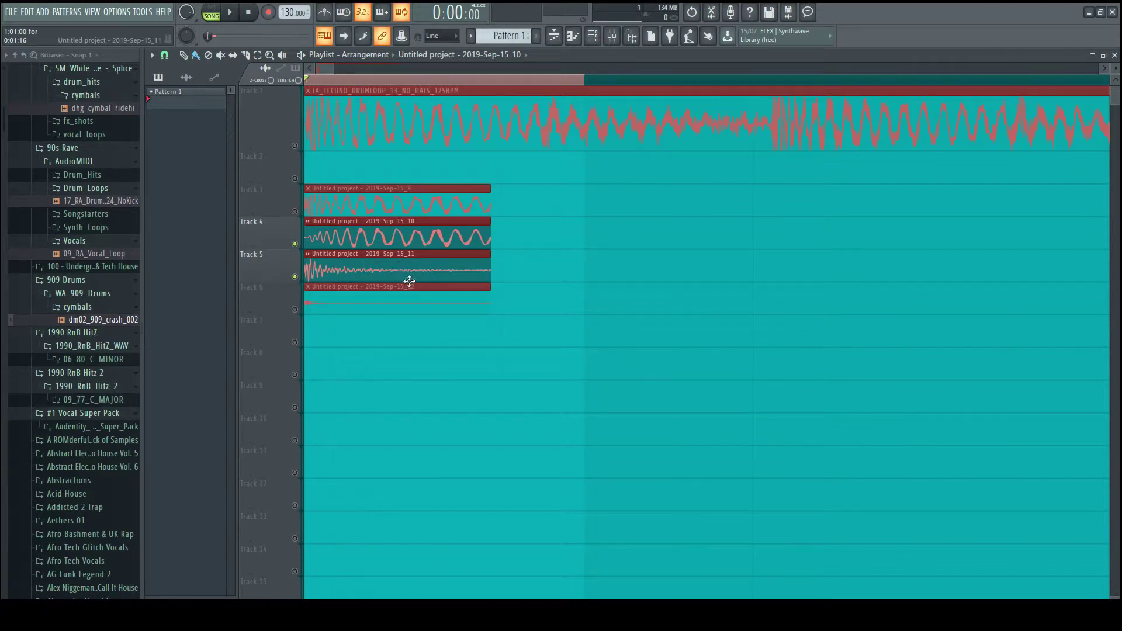
{"action": "key", "text": "space"}
Trim Track 5's clip to a brief click, stop playback, and unmute Track 3.
{"action": "left_click_drag", "start_coordinate": [491, 270], "coordinate": [326, 276]}
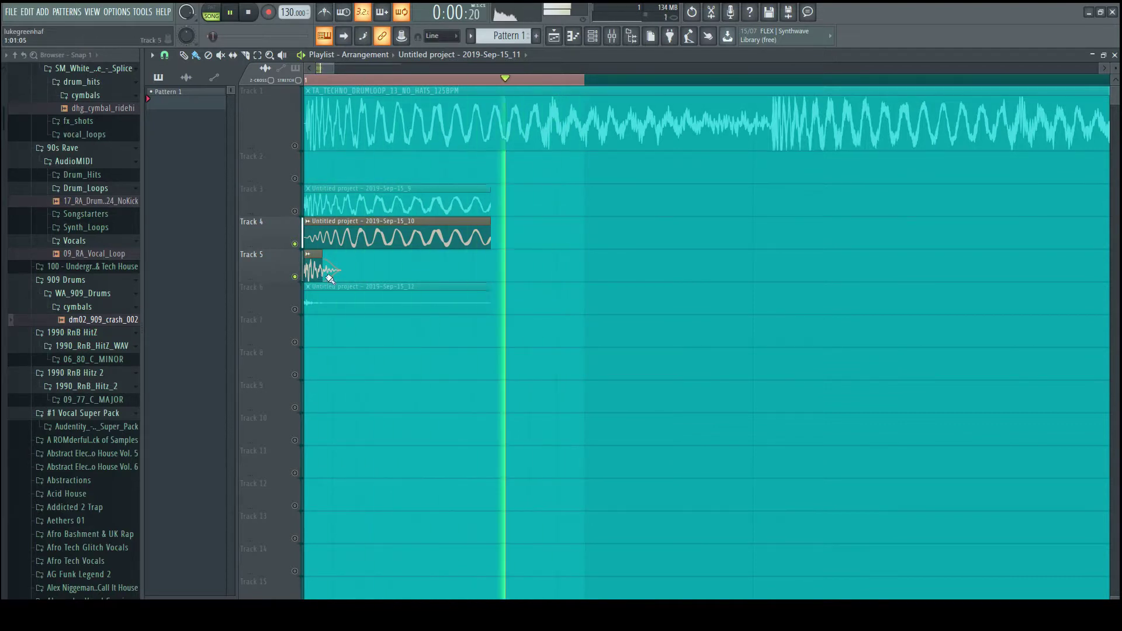
{"action": "key", "text": "space"}
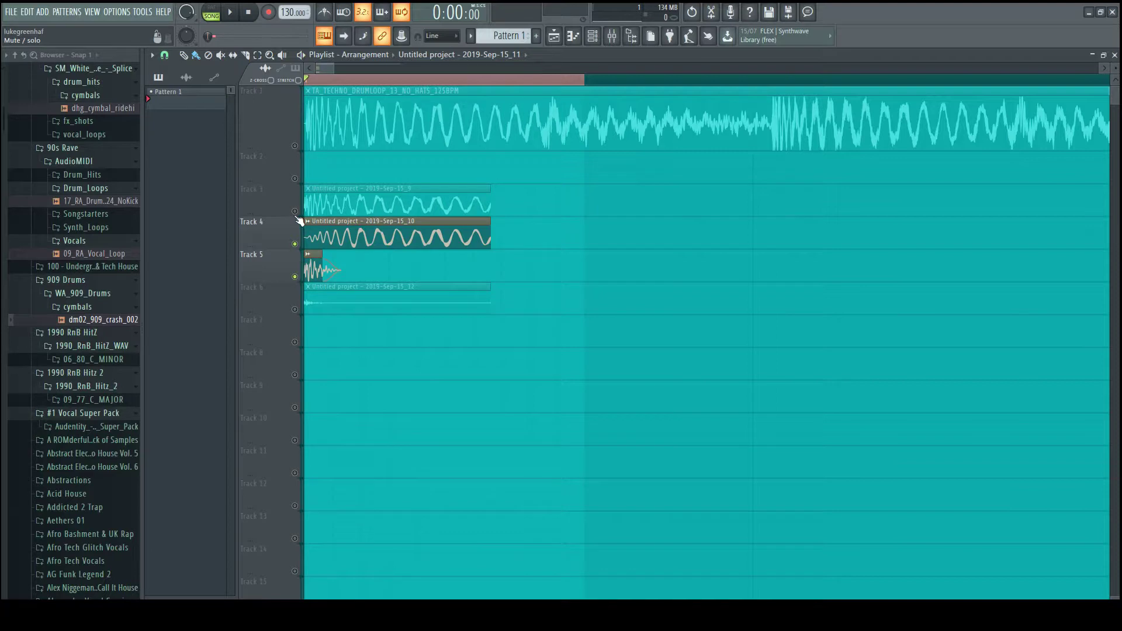
{"action": "left_click", "coordinate": [294, 211]}
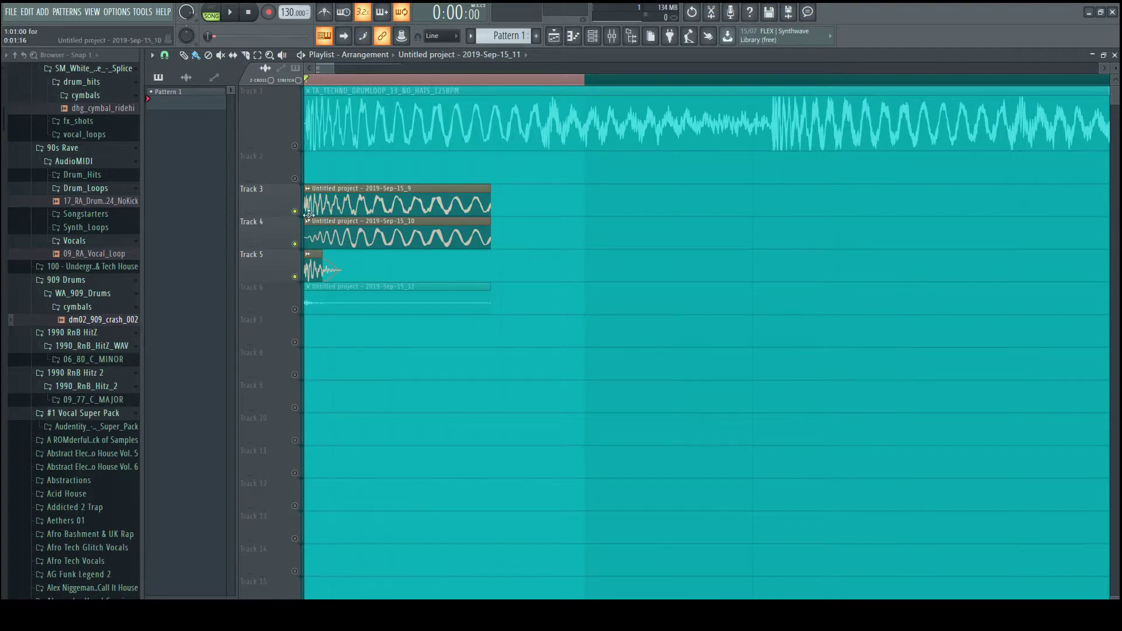
Unmute Track 6, mute Track 3, and trim the Track 6 clip to a tiny blip.
{"action": "left_click", "coordinate": [295, 309]}
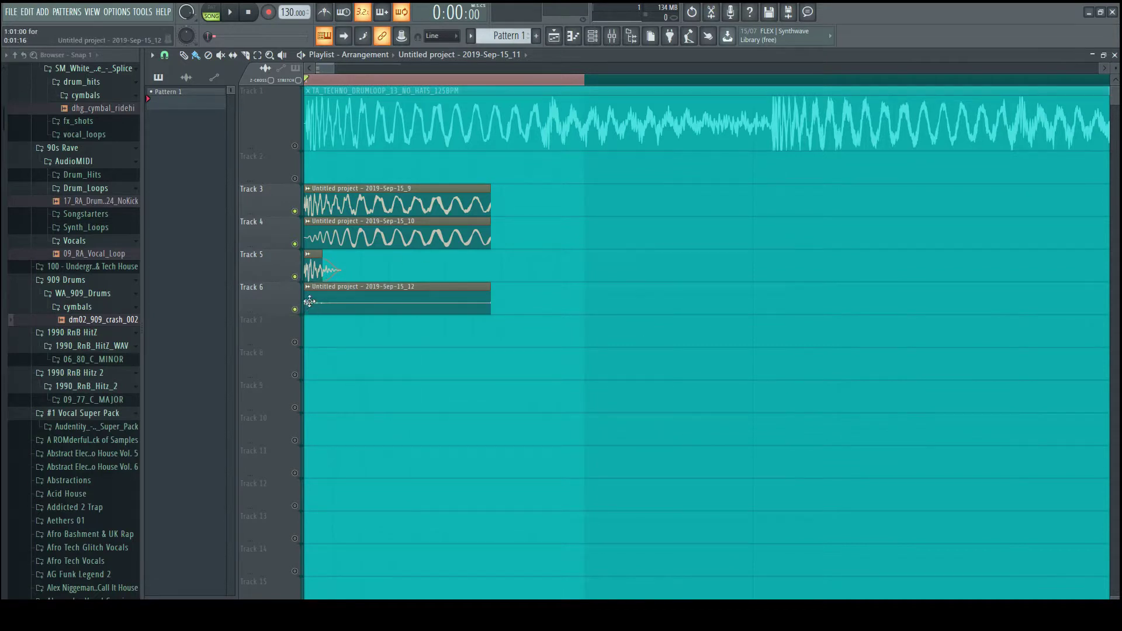
{"action": "left_click", "coordinate": [295, 211]}
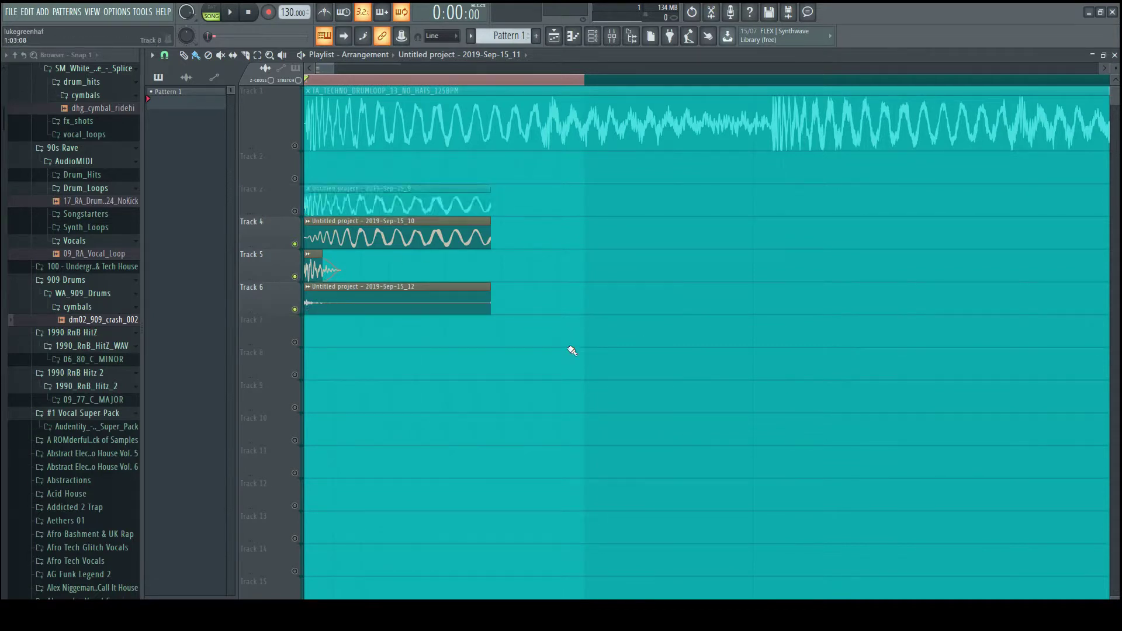
{"action": "key", "text": "space"}
{"action": "left_click_drag", "start_coordinate": [488, 288], "coordinate": [328, 324]}
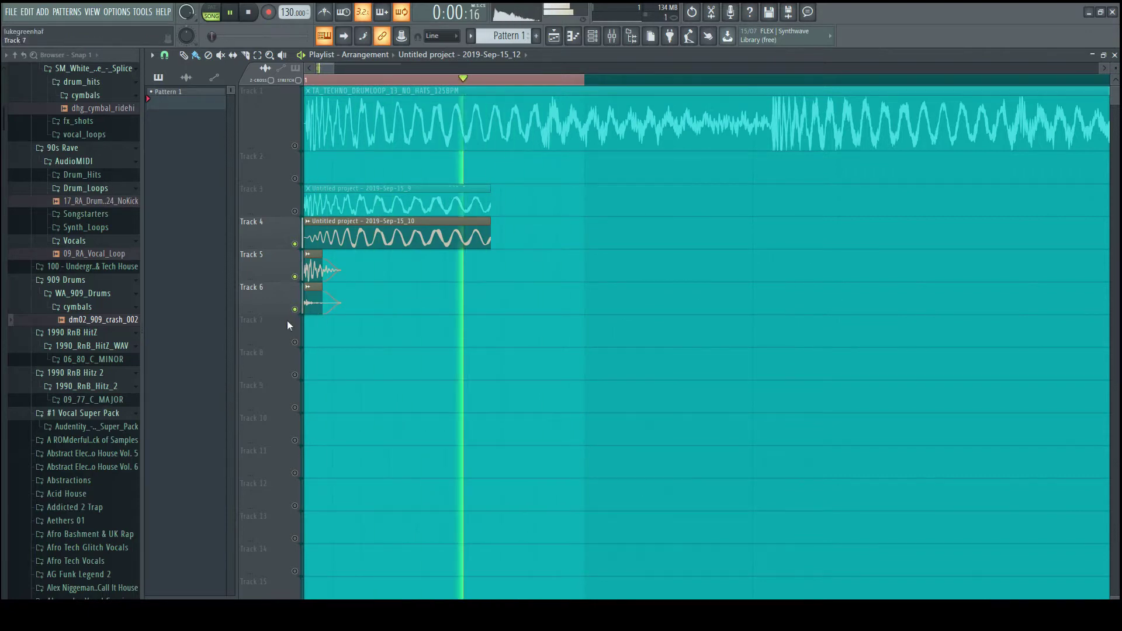
{"action": "left_click_drag", "start_coordinate": [323, 288], "coordinate": [301, 288]}
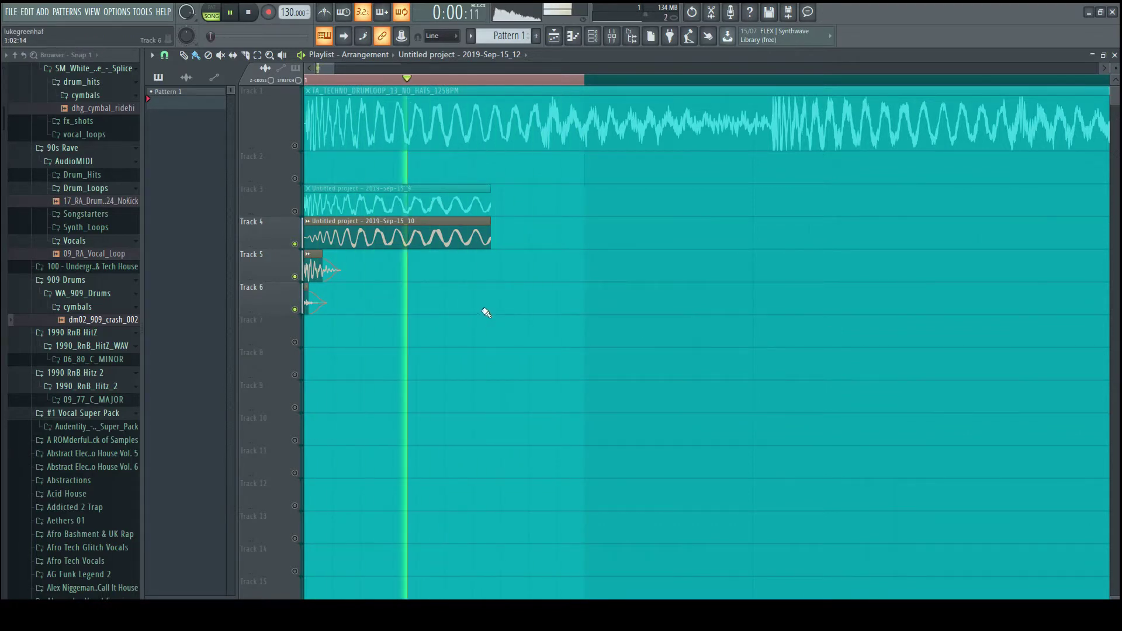
Solo Track 3 and play it briefly on its own.
{"action": "key", "text": "space"}
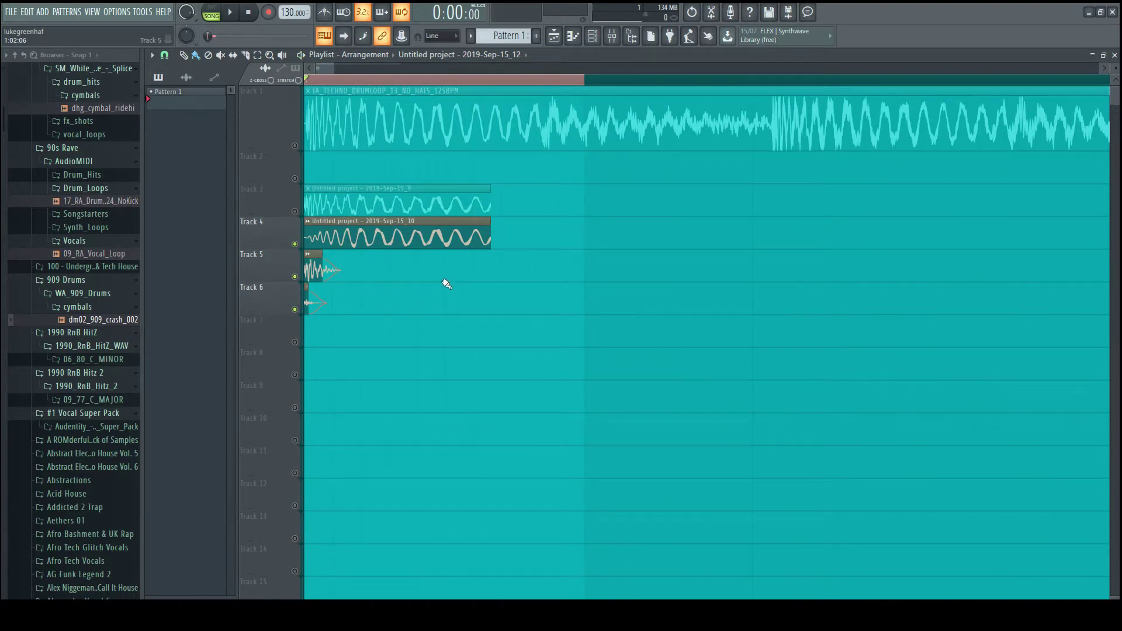
{"action": "right_click", "coordinate": [295, 211]}
{"action": "key", "text": "space"}
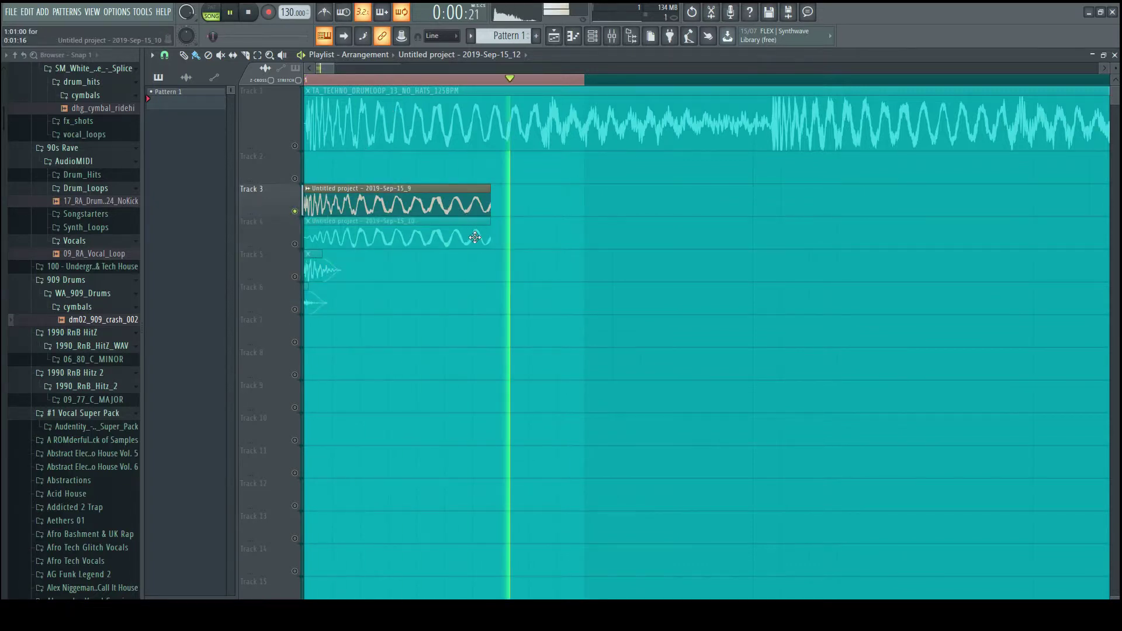
{"action": "key", "text": "space"}
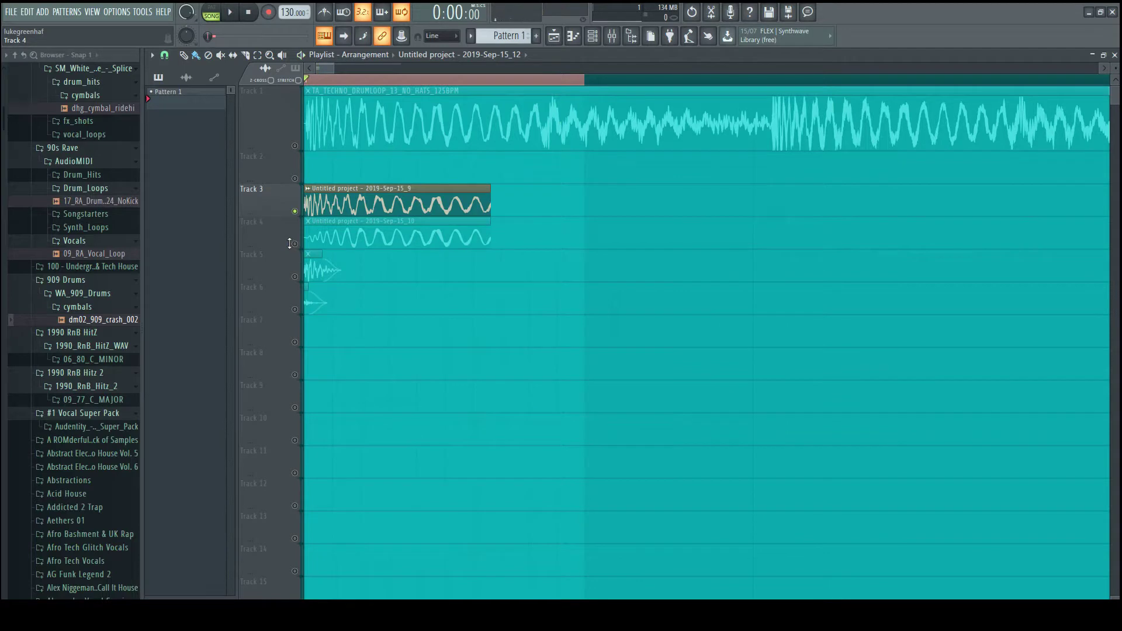
Unmute Tracks 4–6 and audition them against Track 3, ending with Track 3 muted and playback stopped.
{"action": "left_click", "coordinate": [295, 244]}
{"action": "left_click", "coordinate": [295, 277]}
{"action": "left_click", "coordinate": [295, 309]}
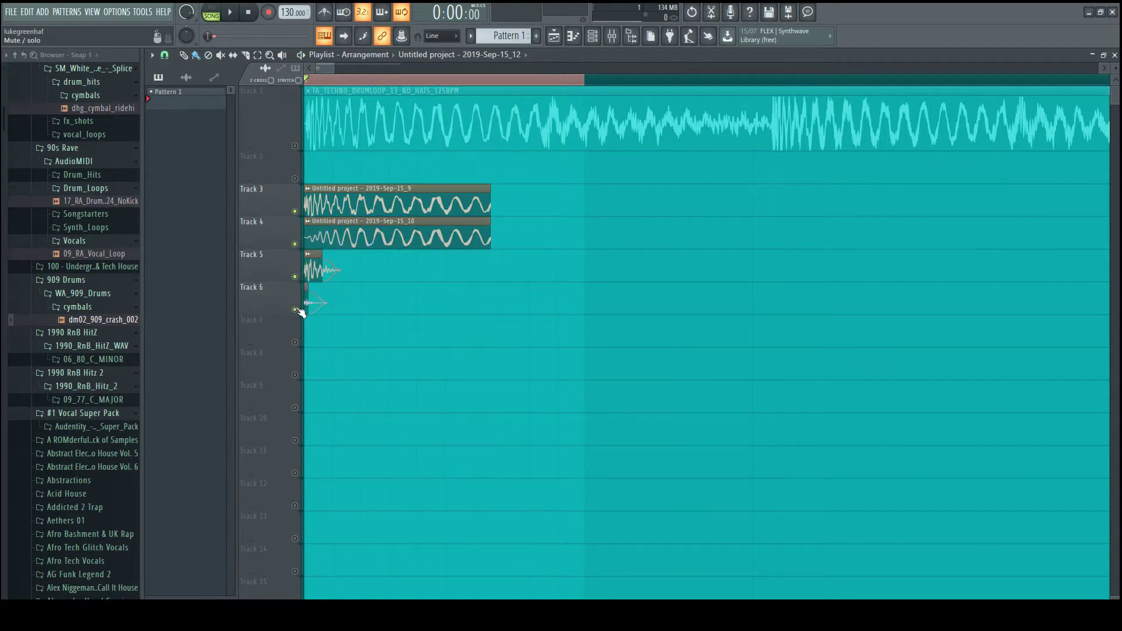
{"action": "left_click", "coordinate": [295, 211]}
{"action": "key", "text": "space"}
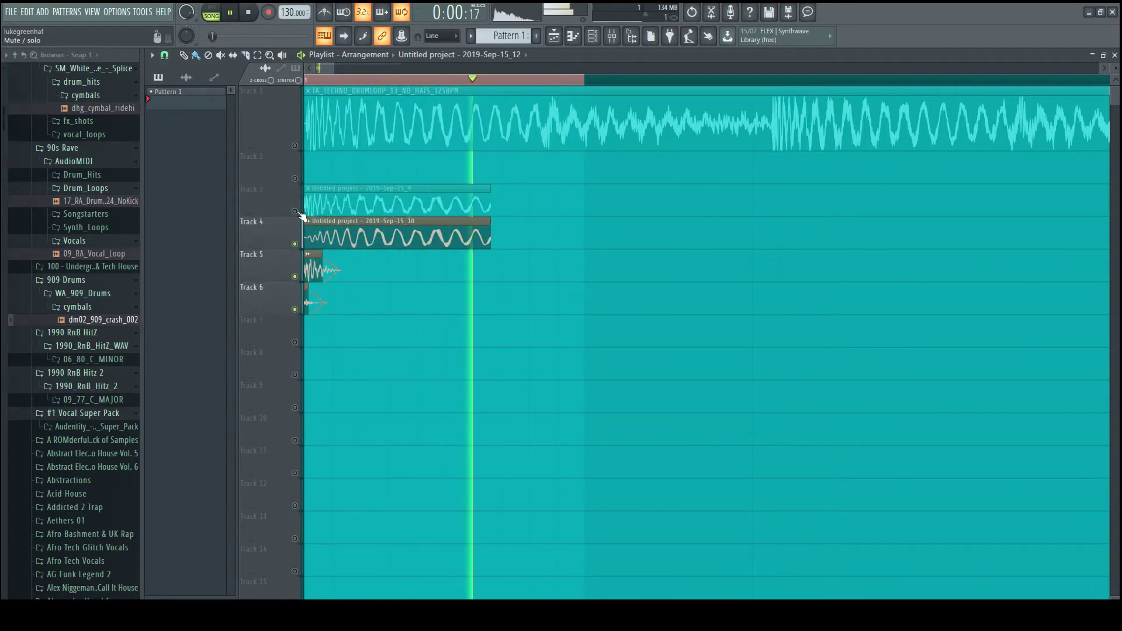
{"action": "left_click", "coordinate": [299, 213]}
{"action": "left_click", "coordinate": [299, 212]}
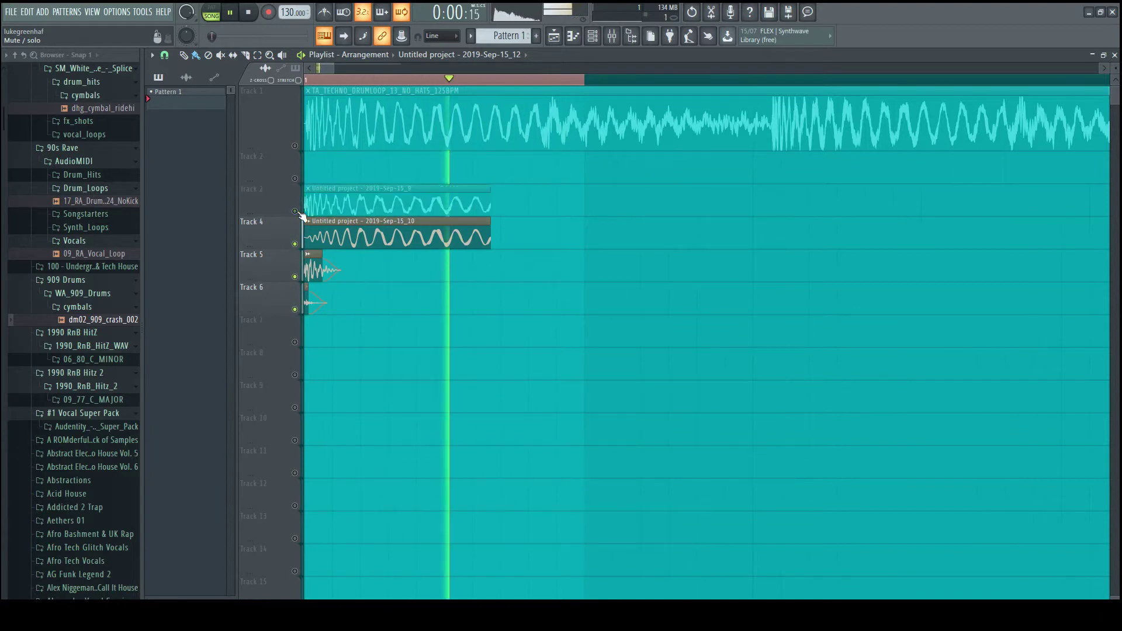
{"action": "left_click", "coordinate": [295, 211], "text": "ctrl"}
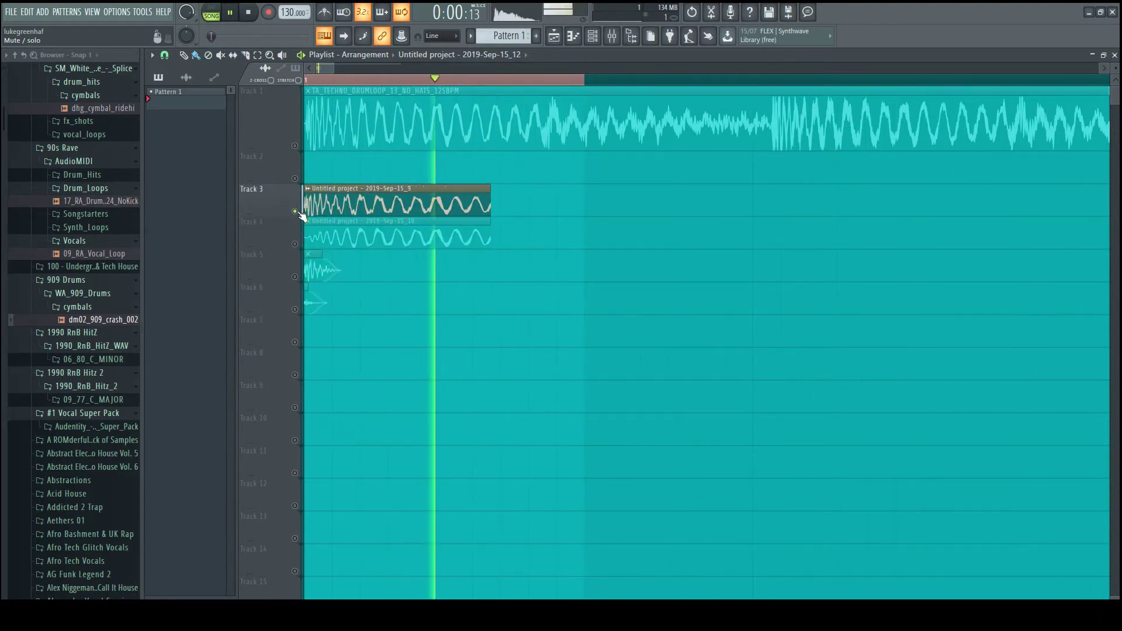
{"action": "left_click", "coordinate": [296, 212], "text": "ctrl"}
{"action": "key", "text": "space"}
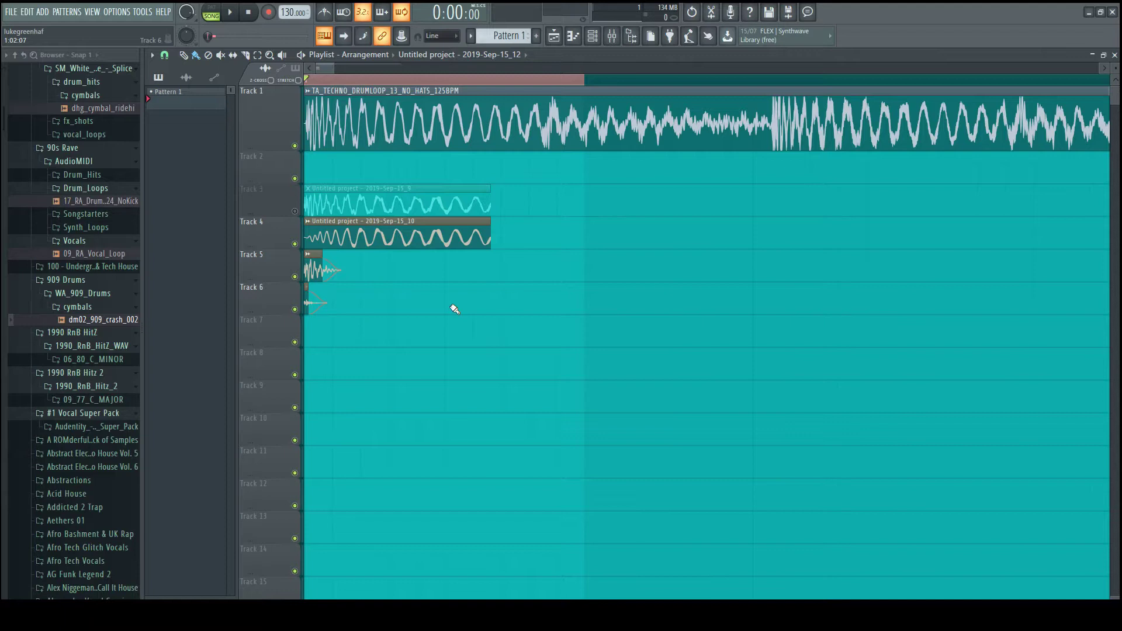
Solo Track 4 and bring Tracks 5 and 6 back in so only the layers play.
{"action": "right_click", "coordinate": [294, 246]}
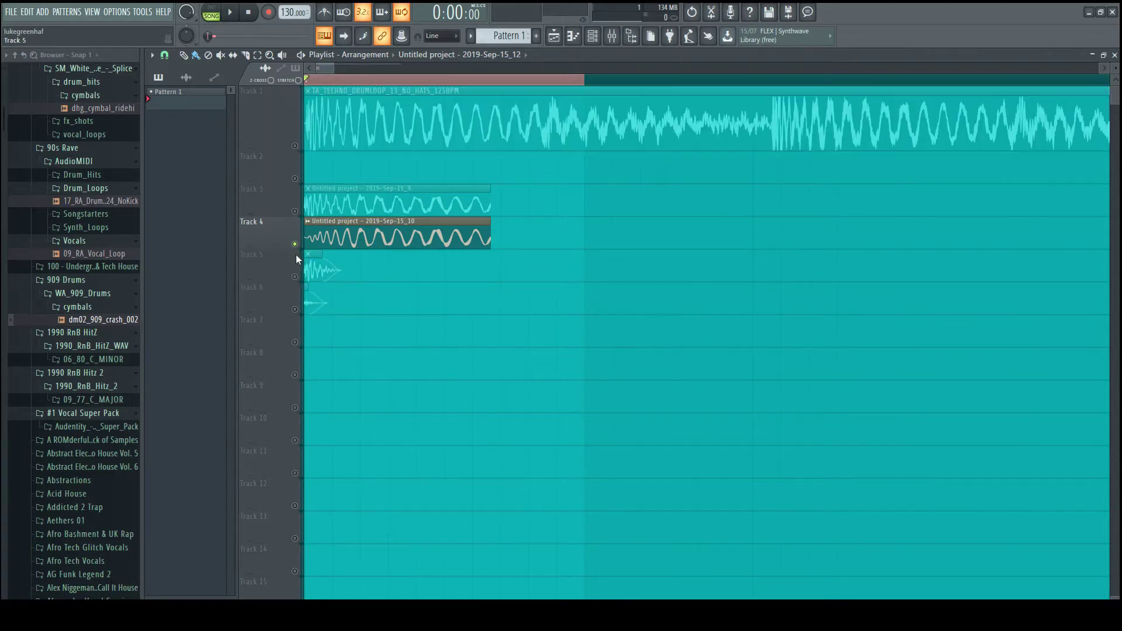
{"action": "left_click", "coordinate": [295, 277]}
{"action": "left_click", "coordinate": [295, 310]}
Load Edison in the Master's first mixer slot and record the playing layers into it.
{"action": "left_click", "coordinate": [612, 39]}
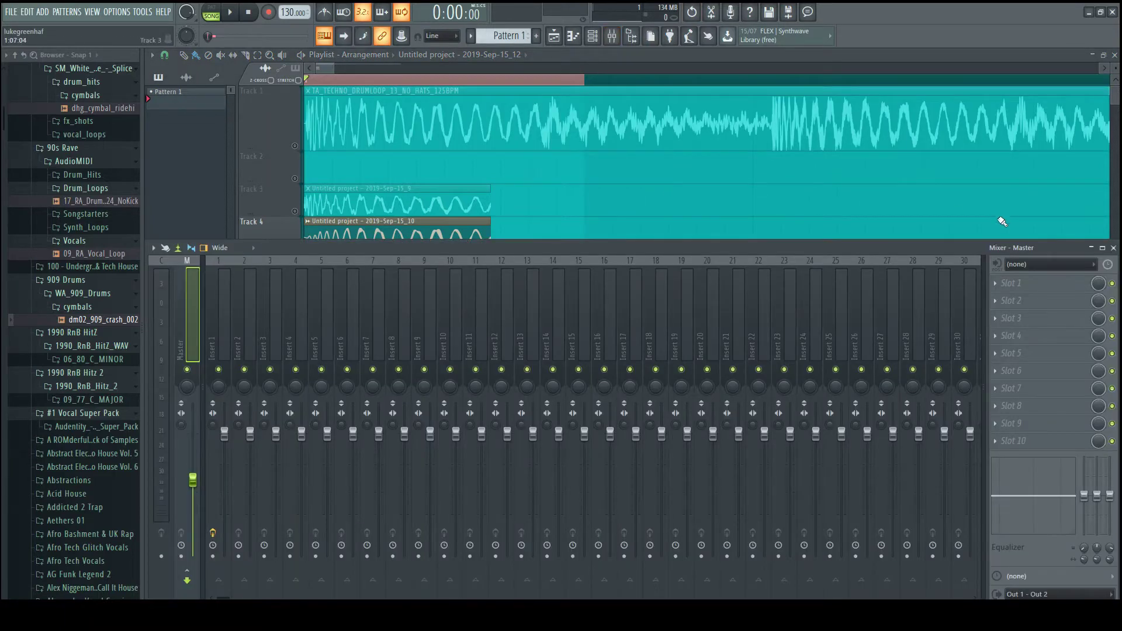
{"action": "left_click", "coordinate": [1008, 283]}
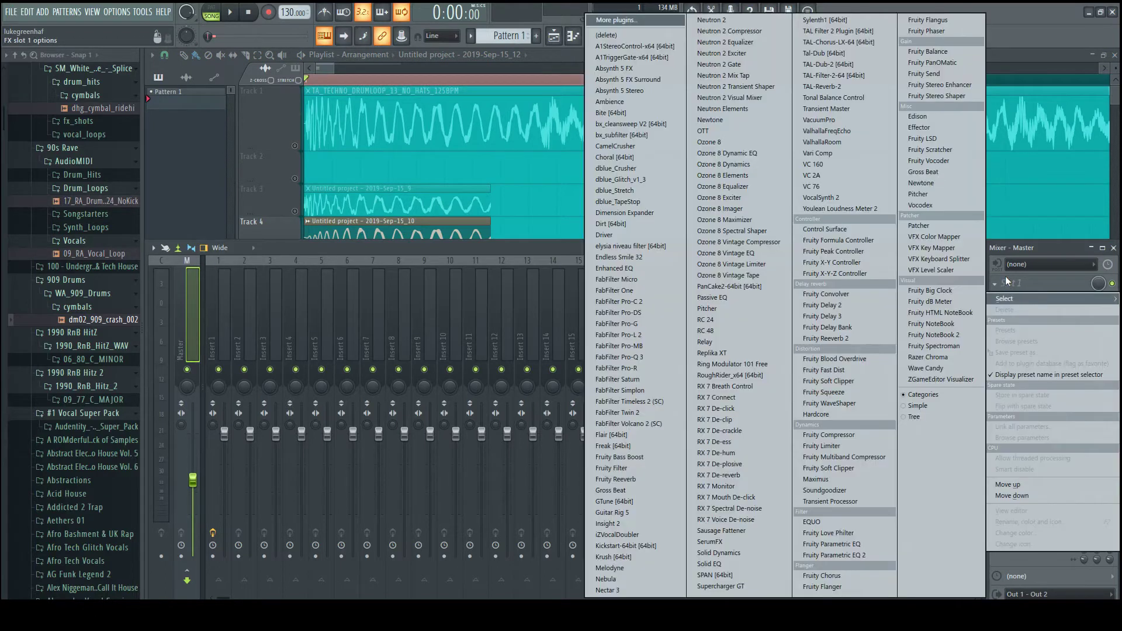
{"action": "left_click", "coordinate": [920, 116]}
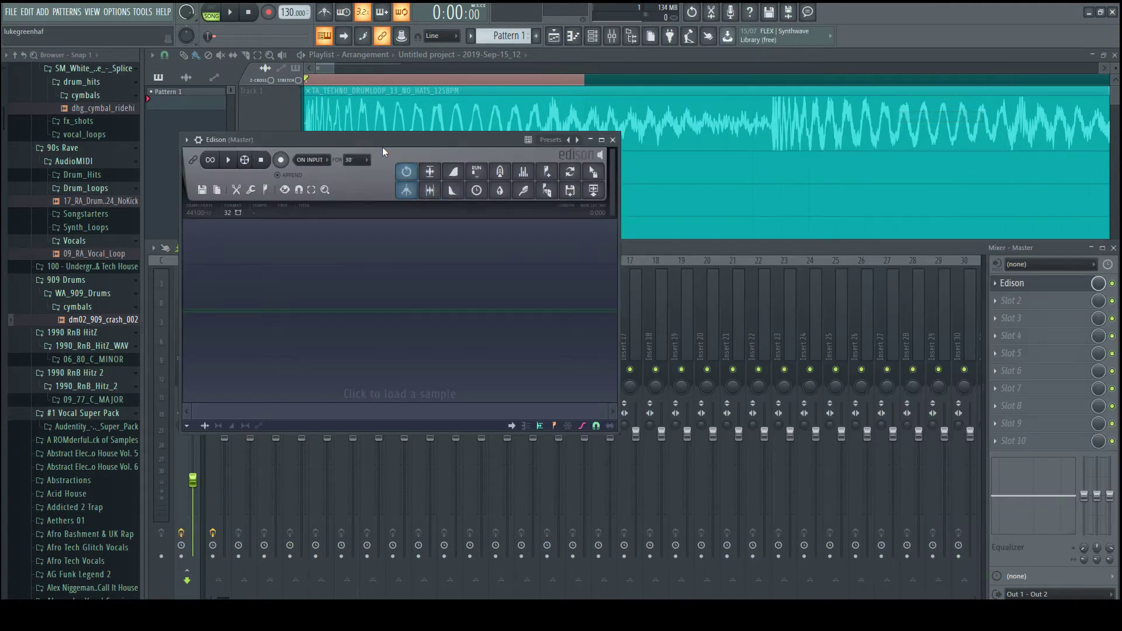
{"action": "left_click_drag", "start_coordinate": [382, 146], "coordinate": [674, 136]}
{"action": "left_click", "coordinate": [570, 155]}
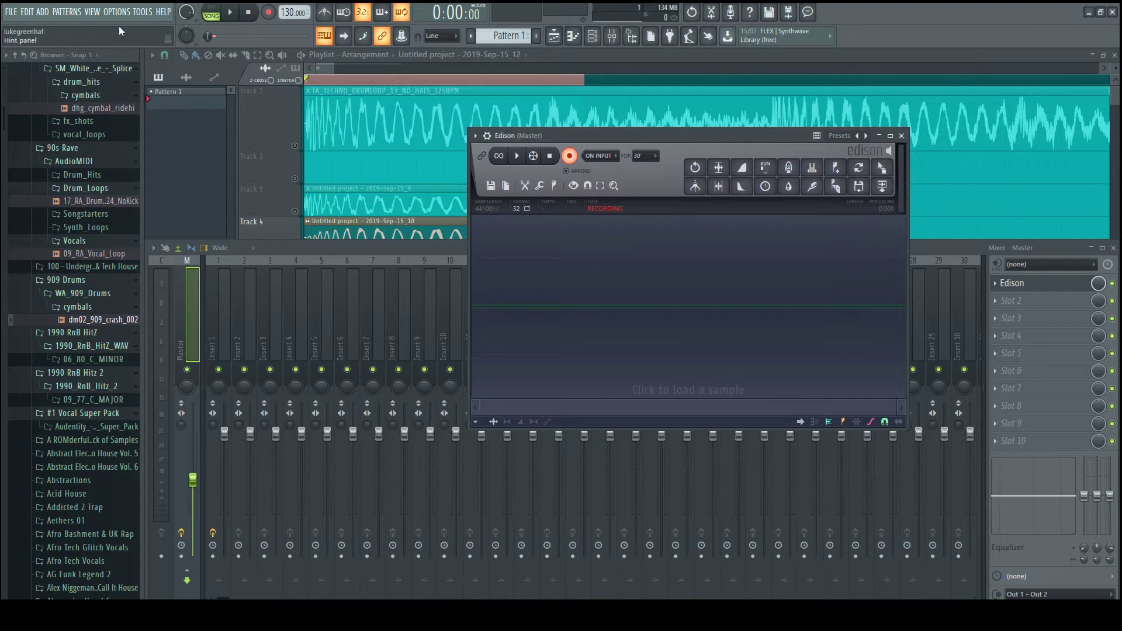
{"action": "left_click", "coordinate": [232, 14]}
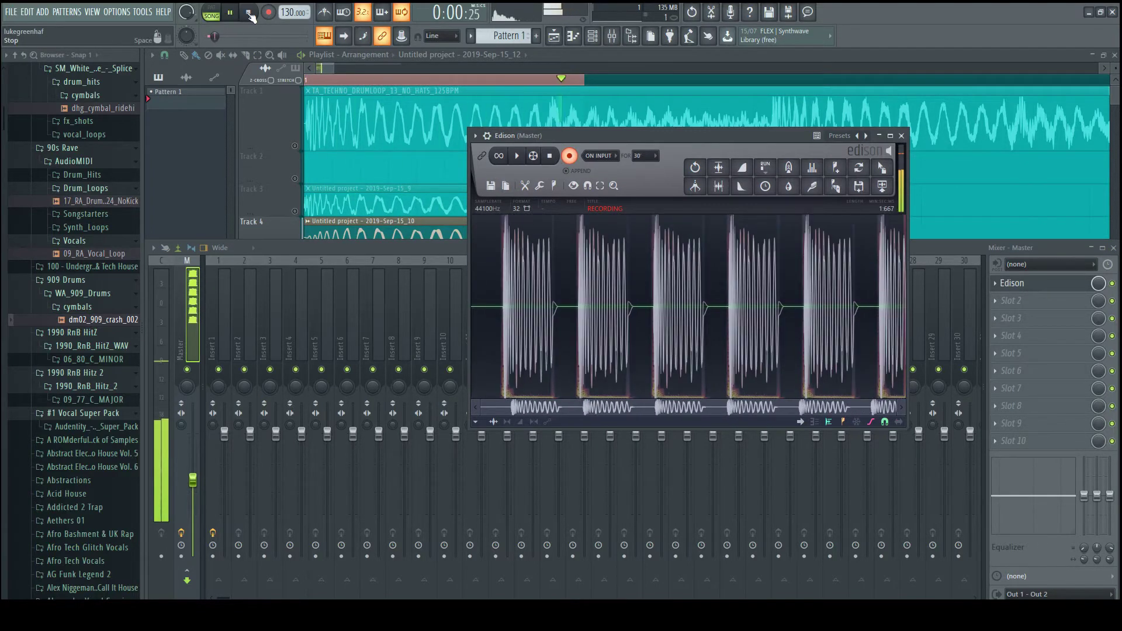
{"action": "left_click", "coordinate": [250, 15]}
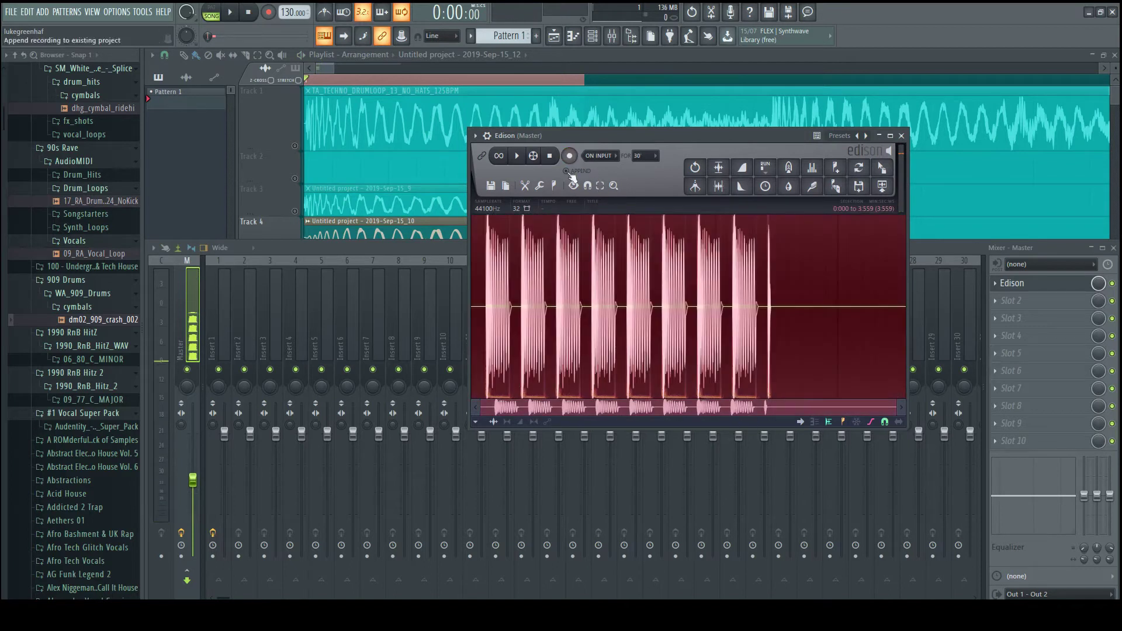
Select one clean kick hit in the recording, spanning 0.700 to 0.909 s.
{"action": "right_click", "coordinate": [529, 299]}
{"action": "left_click", "coordinate": [546, 272]}
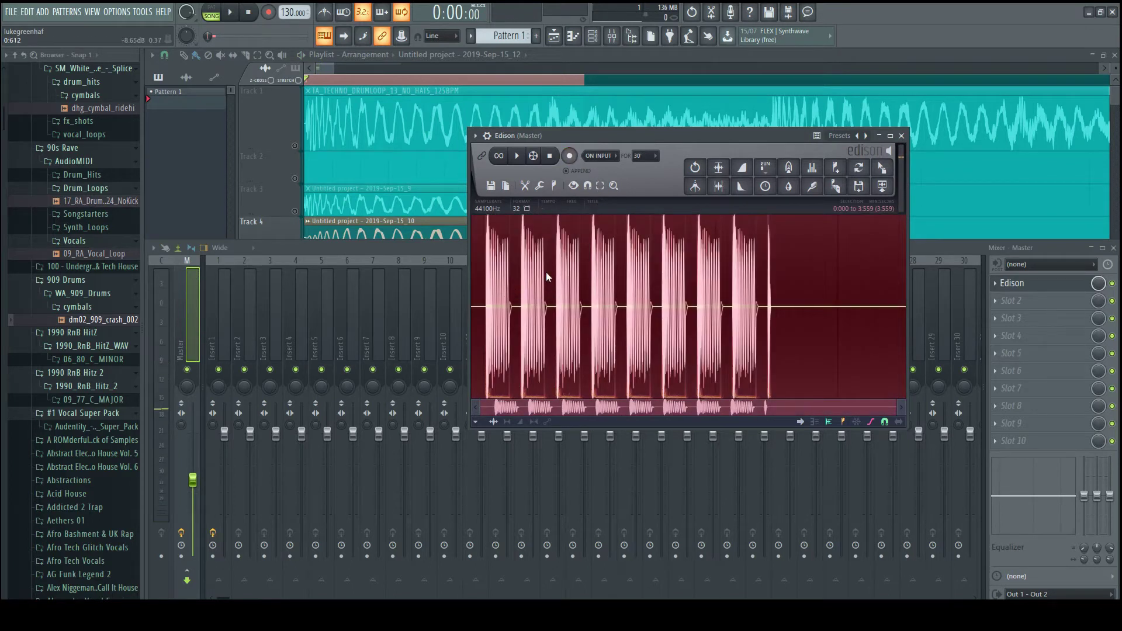
{"action": "left_click_drag", "start_coordinate": [555, 278], "coordinate": [735, 312]}
{"action": "scroll", "coordinate": [559, 305], "scroll_direction": "up", "scroll_amount": 10}
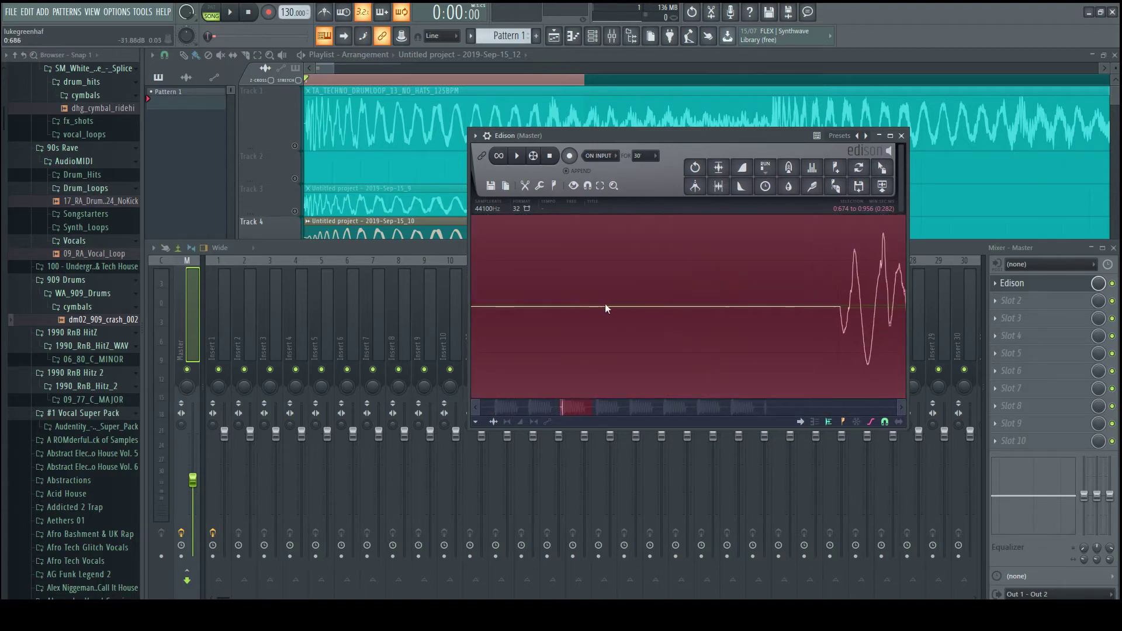
{"action": "left_click", "coordinate": [799, 338], "text": "shift"}
{"action": "scroll", "coordinate": [836, 333], "scroll_direction": "up", "scroll_amount": 5}
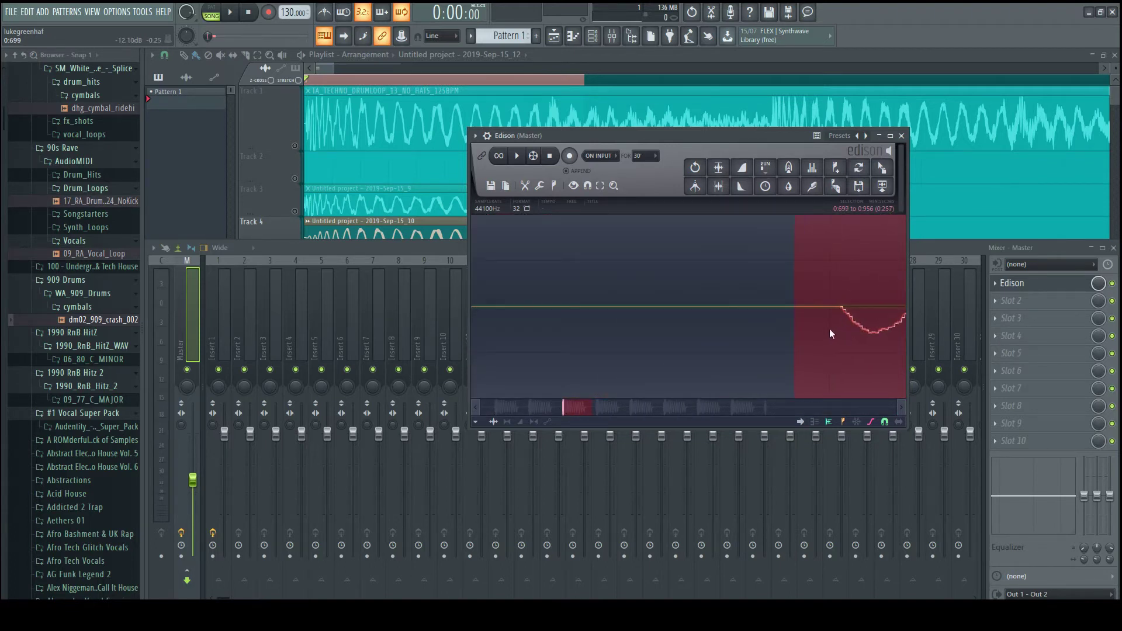
{"action": "left_click", "coordinate": [855, 325], "text": "shift"}
{"action": "scroll", "coordinate": [659, 311], "scroll_direction": "down", "scroll_amount": 5}
{"action": "scroll", "coordinate": [658, 314], "scroll_direction": "down", "scroll_amount": 2}
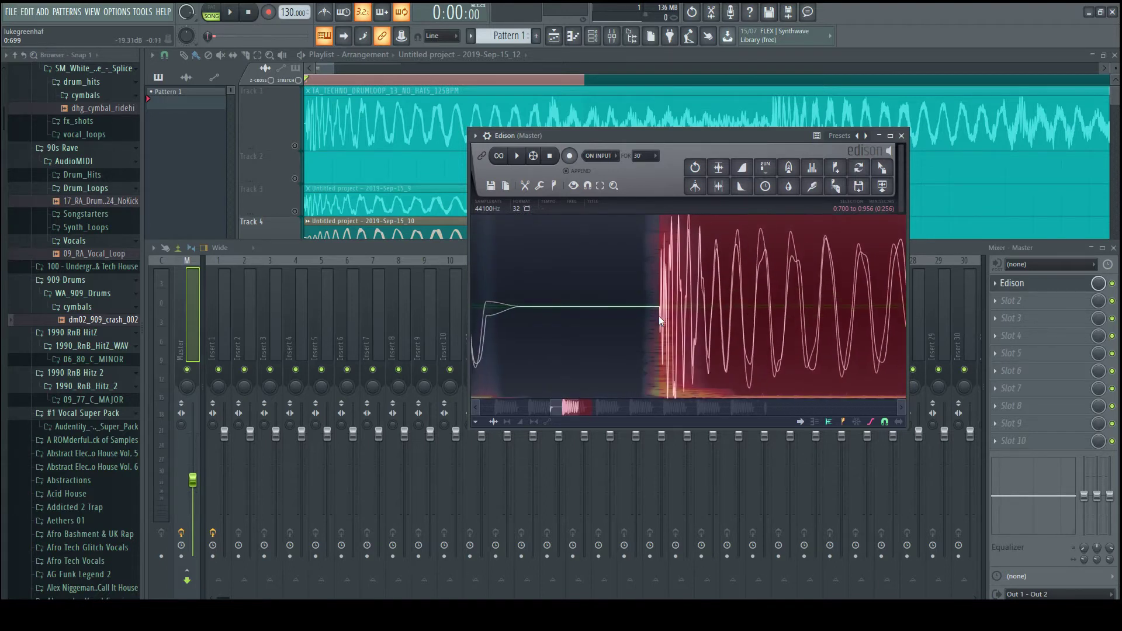
{"action": "left_click_drag", "start_coordinate": [658, 315], "coordinate": [783, 327]}
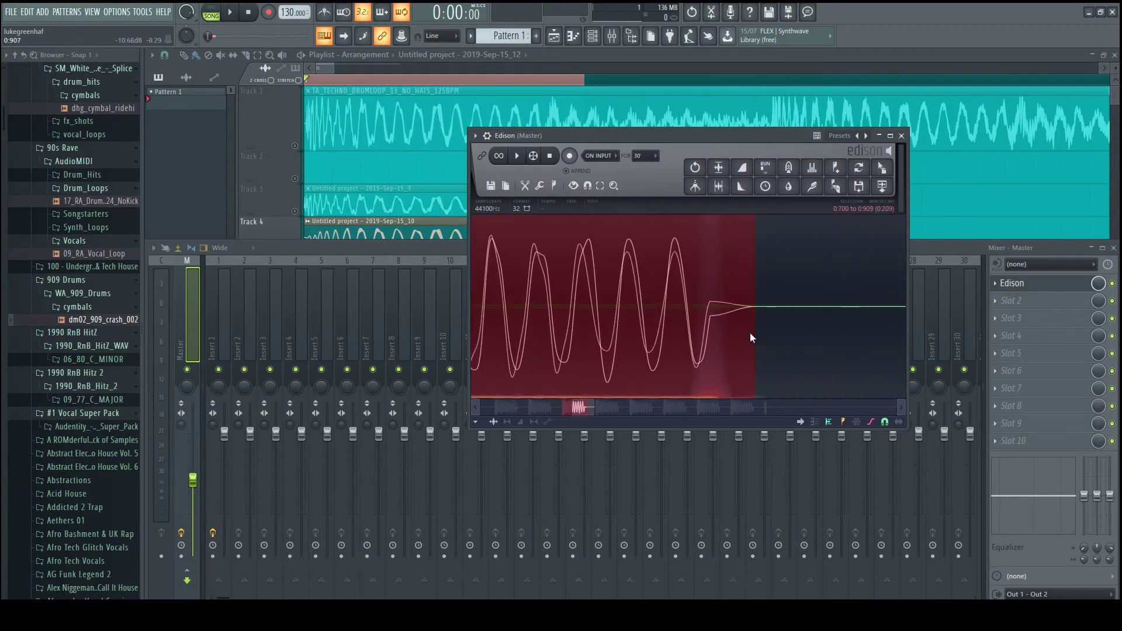
{"action": "scroll", "coordinate": [750, 332], "scroll_direction": "up", "scroll_amount": 5}
{"action": "scroll", "coordinate": [662, 337], "scroll_direction": "down", "scroll_amount": 6}
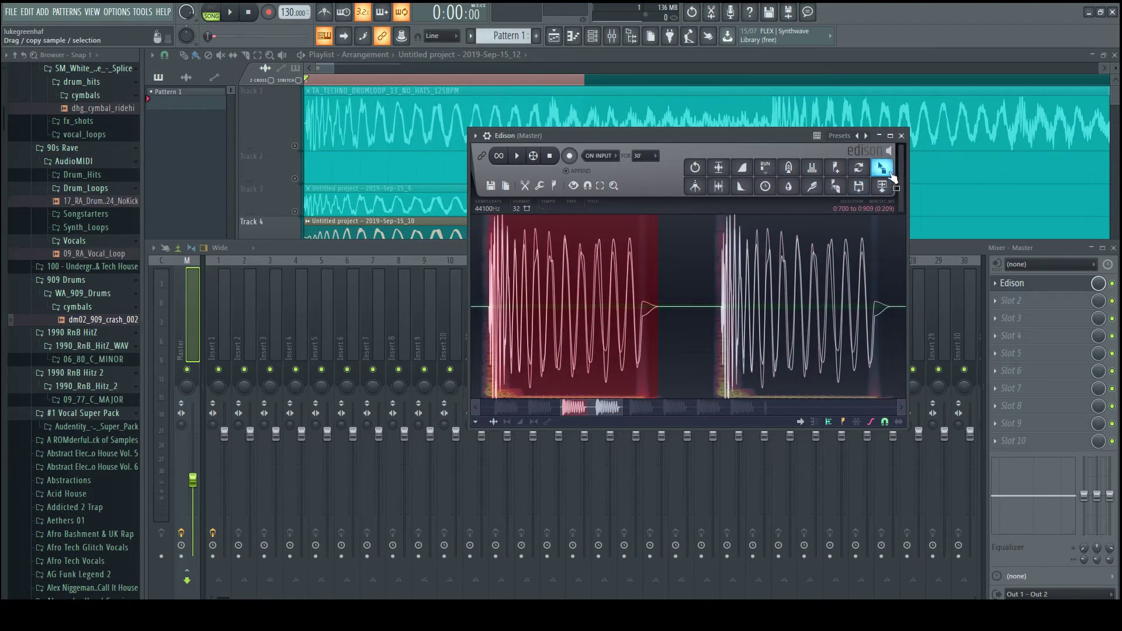
Drop the selected kick into the playlist on Track 2, solo it, and unmute Track 3.
{"action": "left_click_drag", "start_coordinate": [882, 168], "coordinate": [335, 346]}
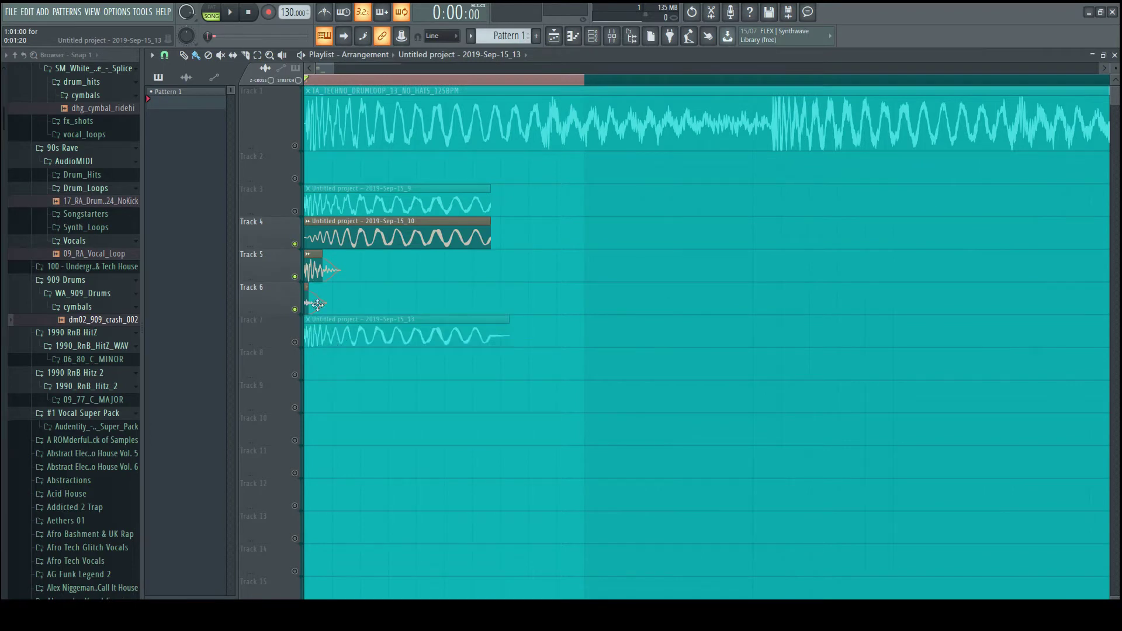
{"action": "left_click_drag", "start_coordinate": [317, 304], "coordinate": [299, 143]}
{"action": "right_click", "coordinate": [294, 178]}
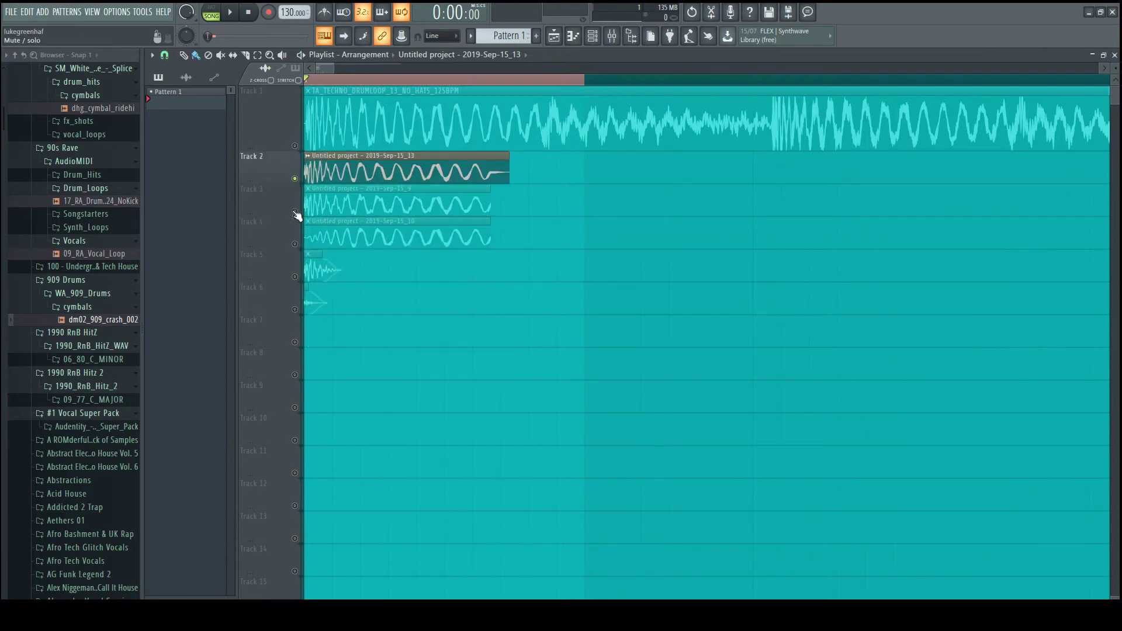
{"action": "left_click", "coordinate": [295, 211]}
Delete the layer clips on Tracks 4, 5 and 6 and the drum loop on Track 1.
{"action": "right_click", "coordinate": [307, 237]}
{"action": "right_click", "coordinate": [306, 269]}
{"action": "right_click", "coordinate": [307, 303]}
{"action": "right_click", "coordinate": [349, 138]}
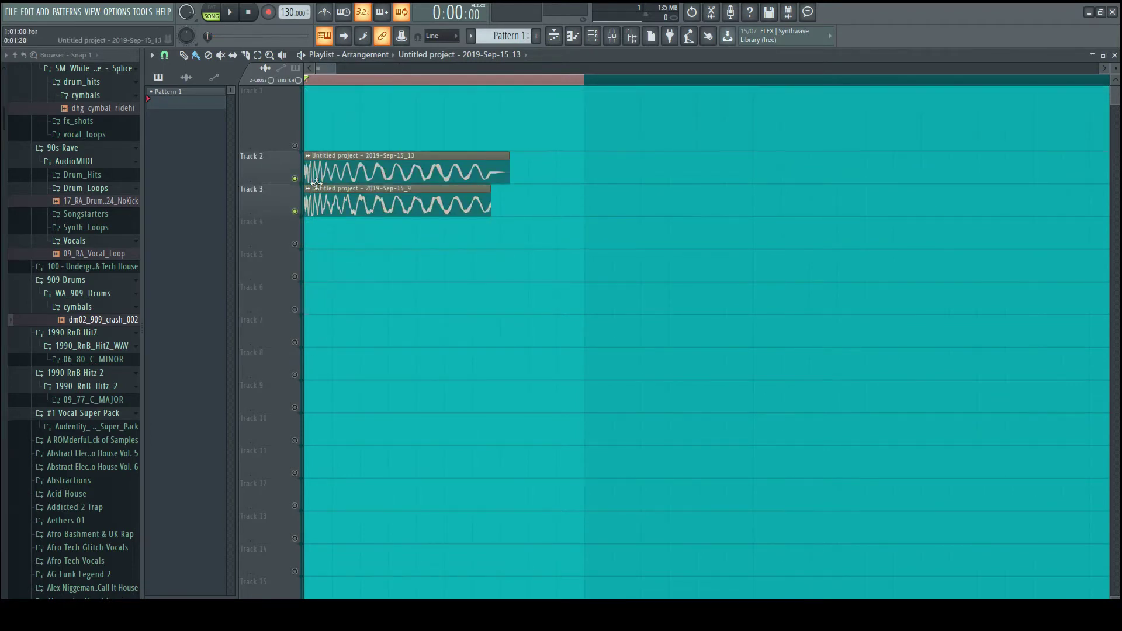
Compare Track 3's original kick with Track 2's new kick by soloing each during playback.
{"action": "left_click", "coordinate": [295, 211]}
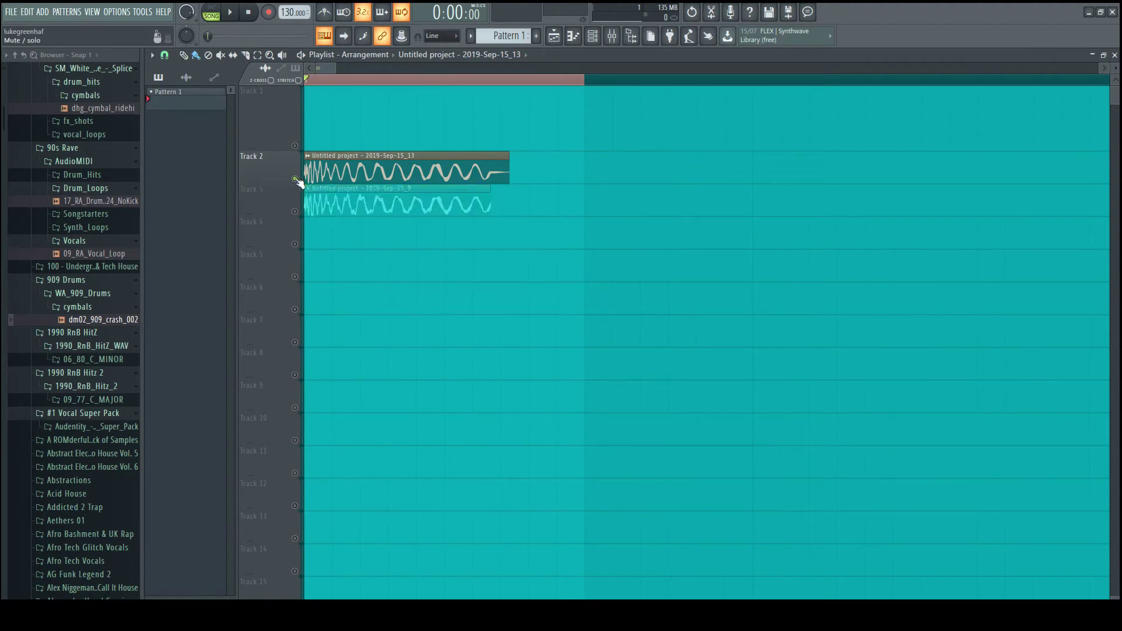
{"action": "key", "text": "space"}
{"action": "right_click", "coordinate": [295, 211]}
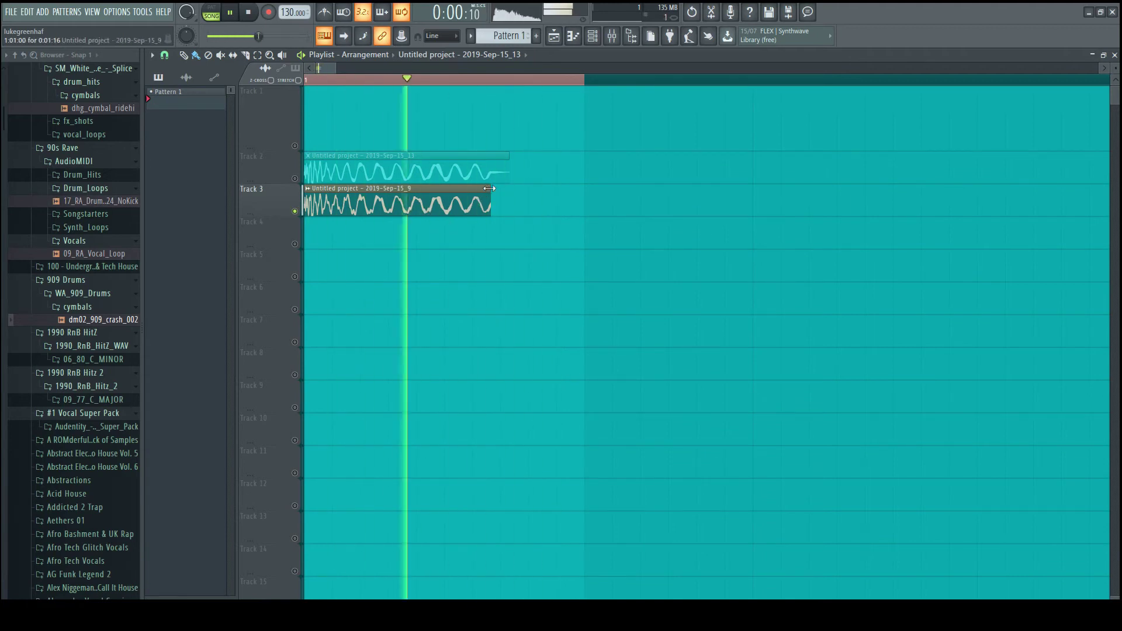
{"action": "key", "text": "space"}
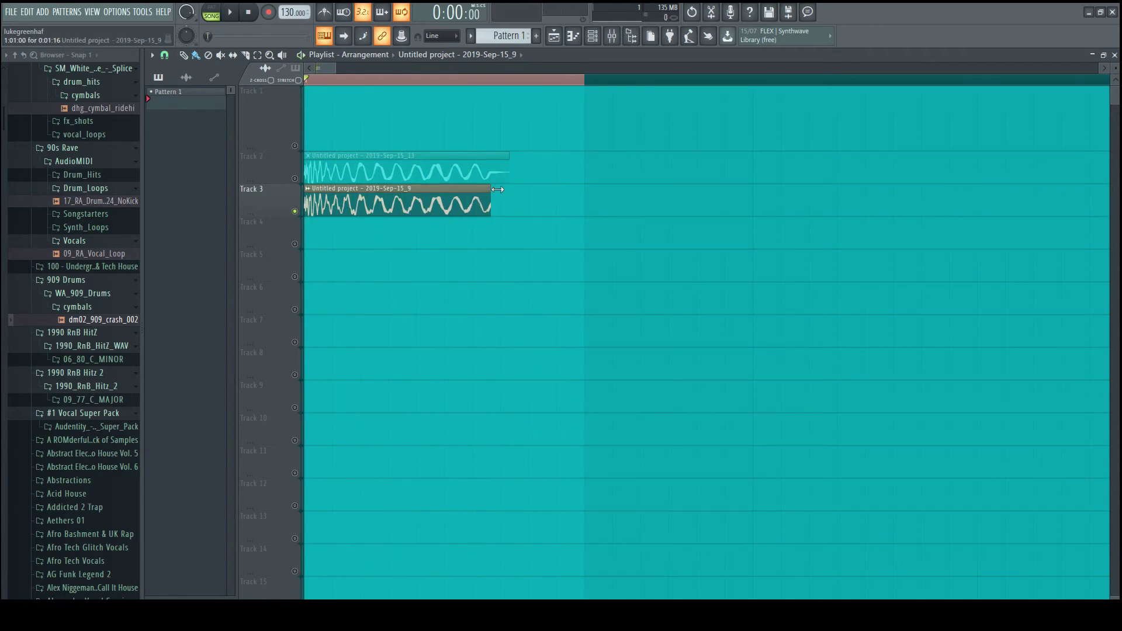
{"action": "right_click", "coordinate": [294, 179]}
{"action": "key", "text": "space"}
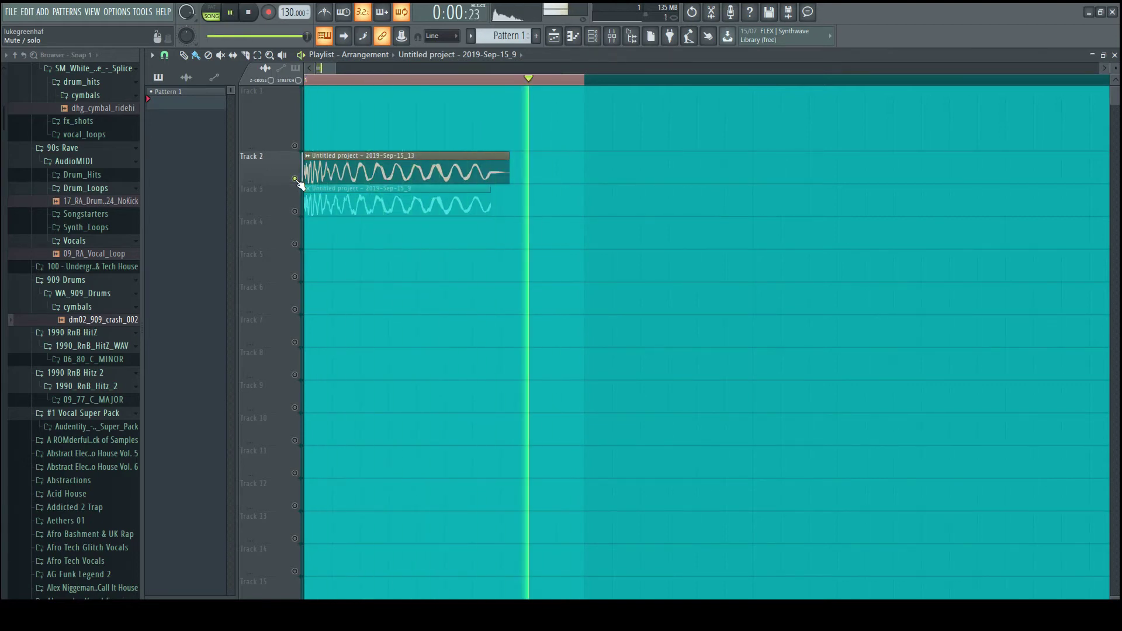
{"action": "key", "text": "space"}
Switch the solo between Tracks 3 and 2 again, ending with the new kick soloed.
{"action": "right_click", "coordinate": [295, 211]}
{"action": "key", "text": "space"}
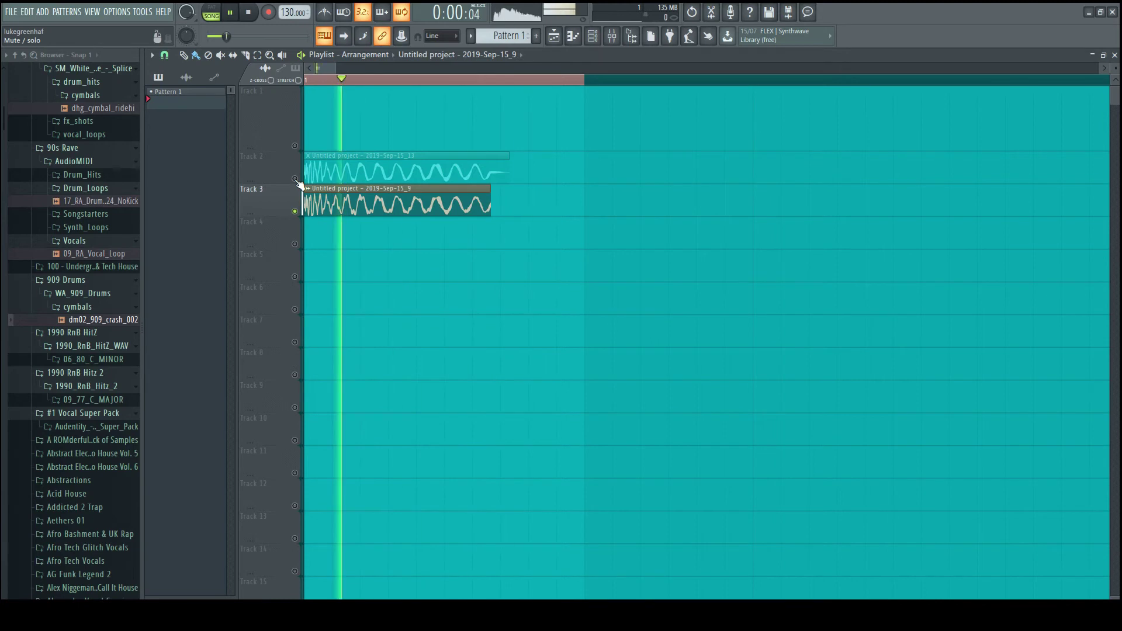
{"action": "right_click", "coordinate": [295, 179]}
{"action": "right_click", "coordinate": [295, 211]}
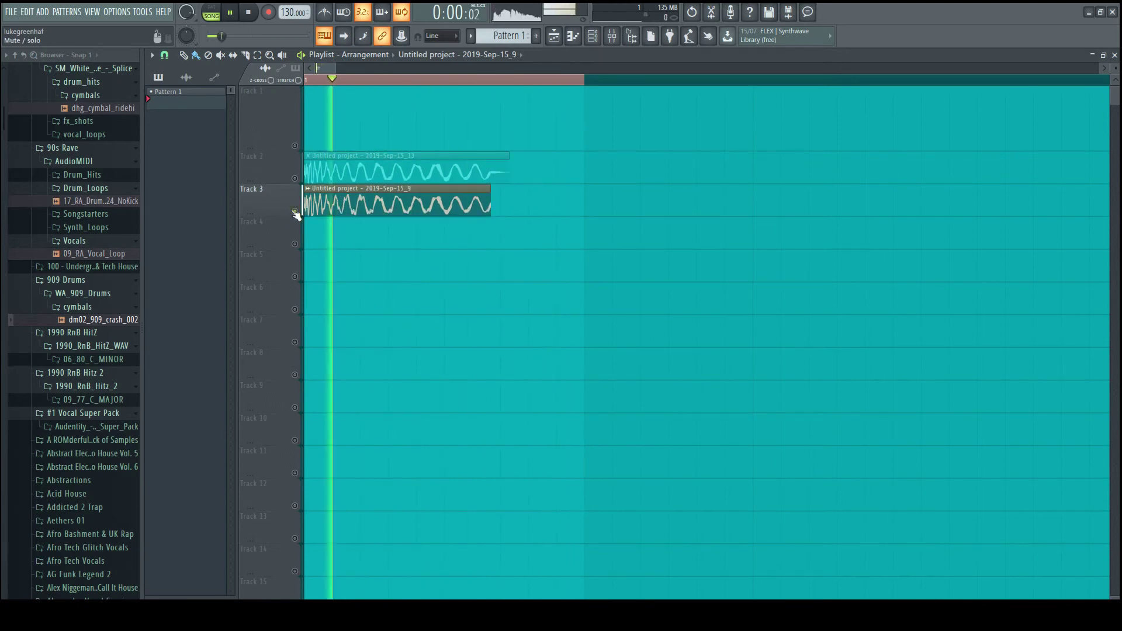
{"action": "key", "text": "space"}
{"action": "right_click", "coordinate": [295, 179]}
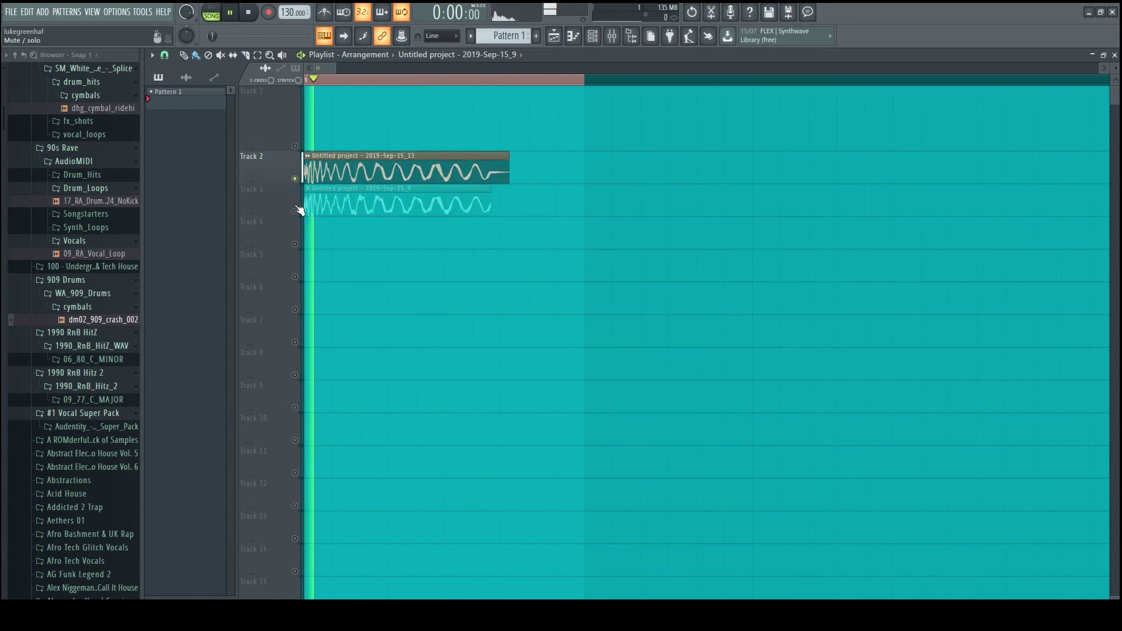